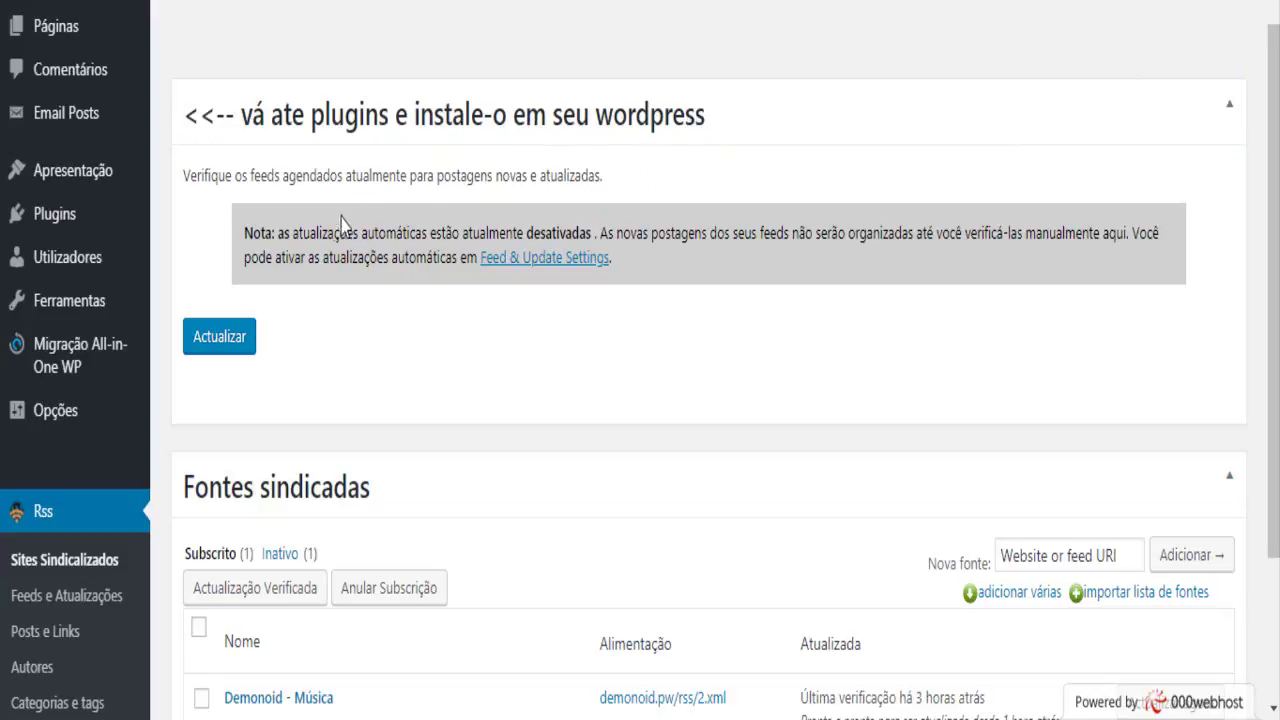
Step: Upload the plugin archive POST SHOPBOX.zip from the computer and install it in WordPress
mouse_move(85, 230)
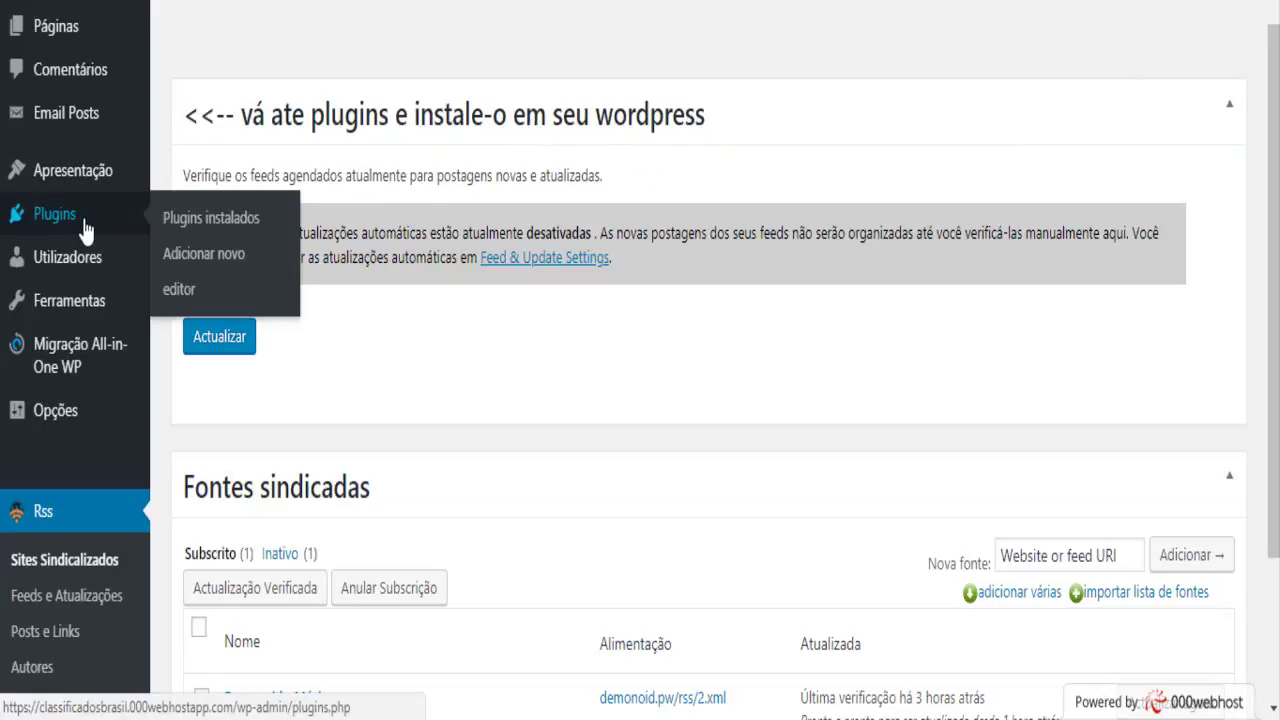
click(240, 254)
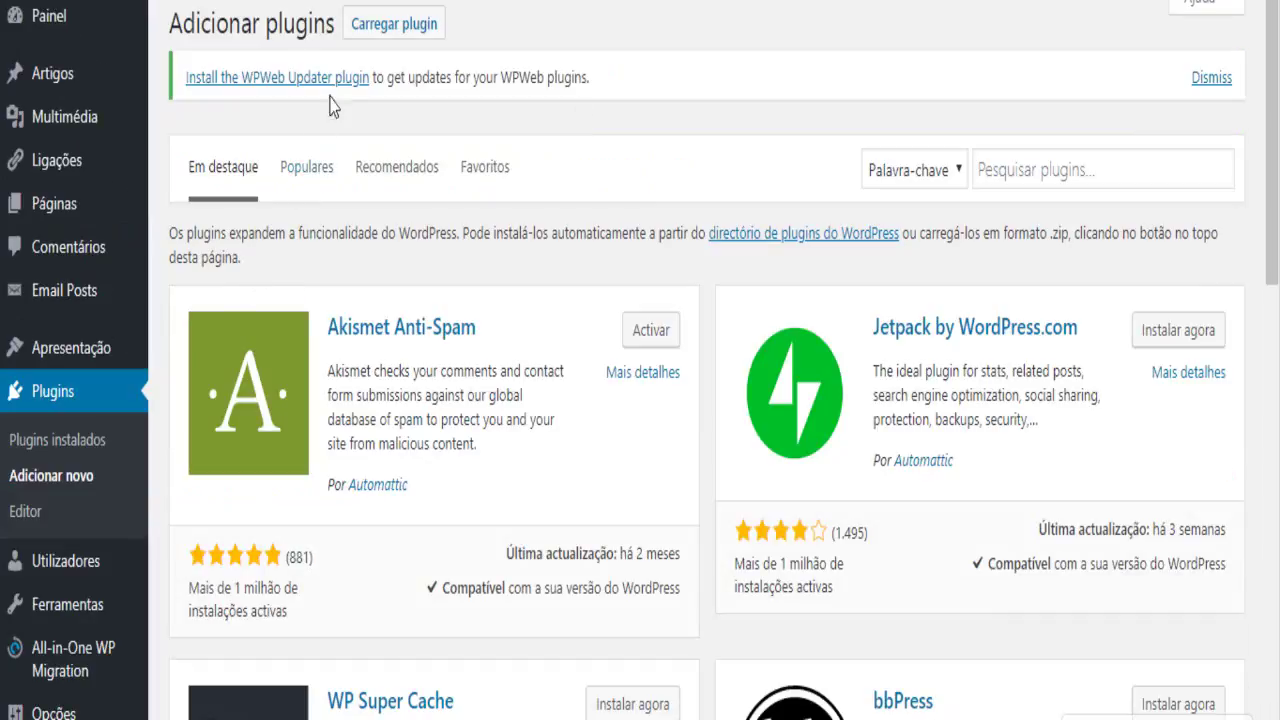
click(398, 28)
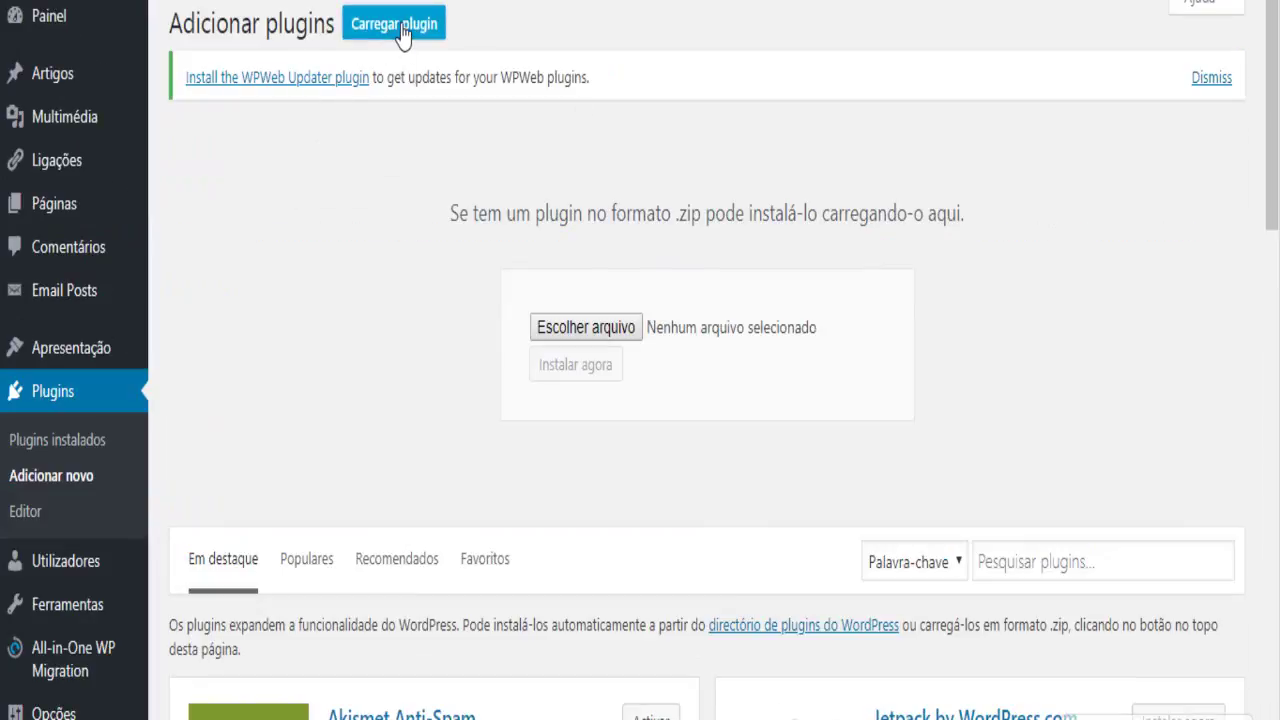
click(589, 335)
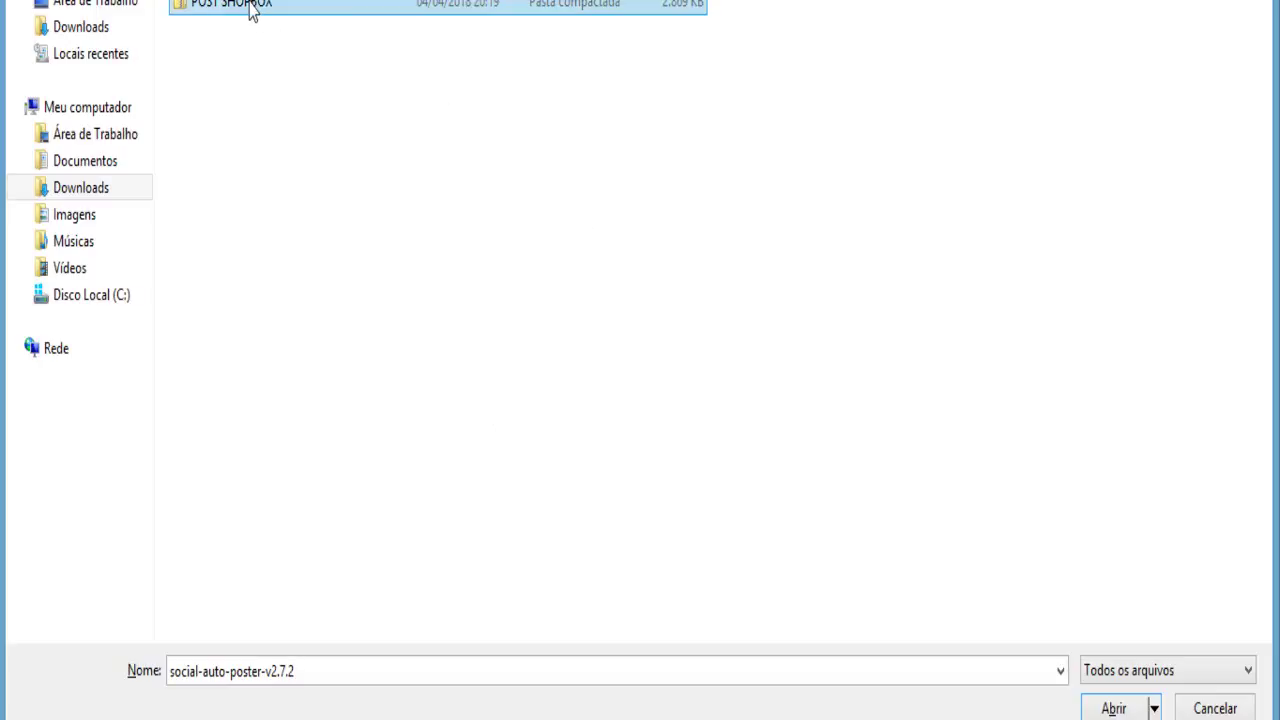
double_click(251, 8)
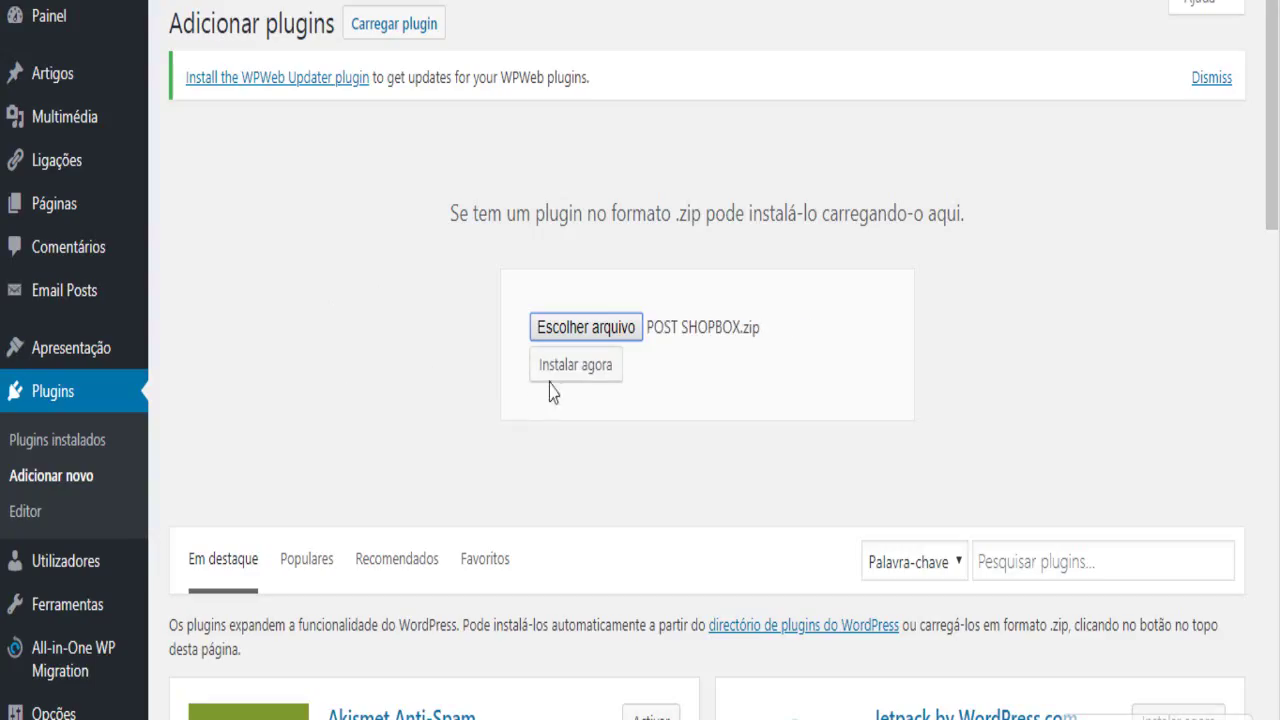
click(571, 372)
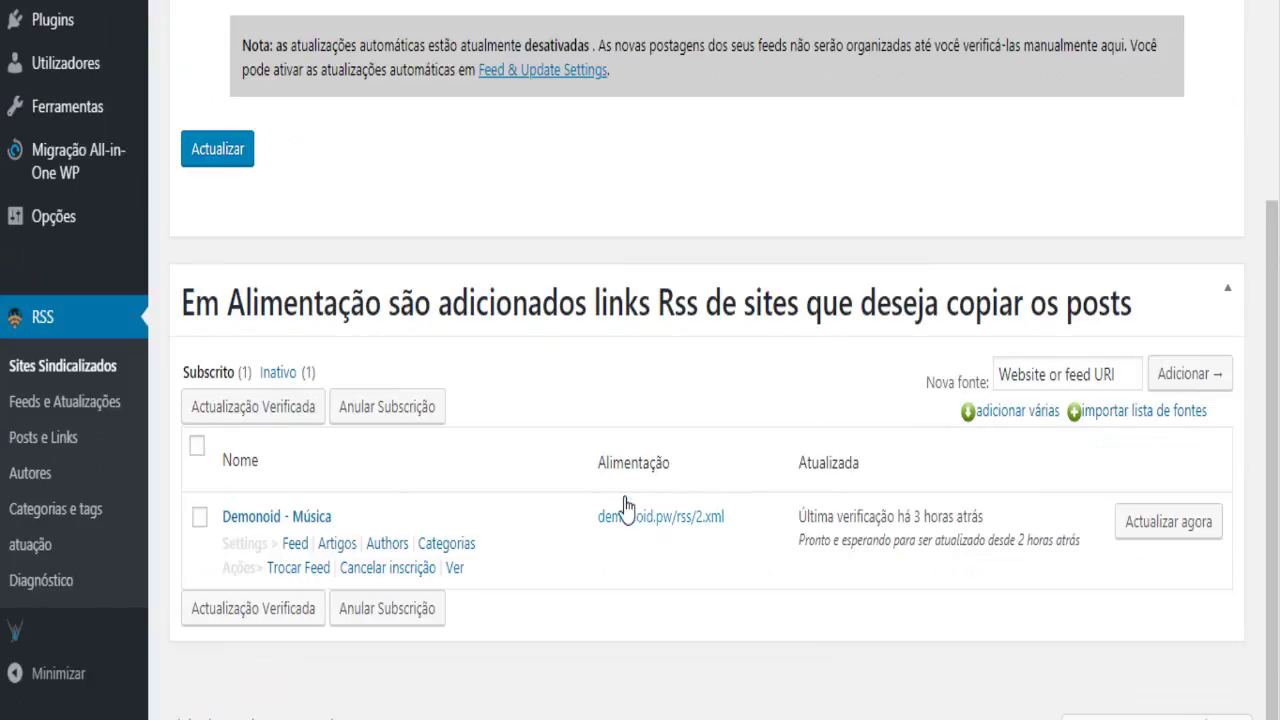
Step: Examine the feed address and last-update details of the Demonoid - Música source
drag(591, 460, 672, 460)
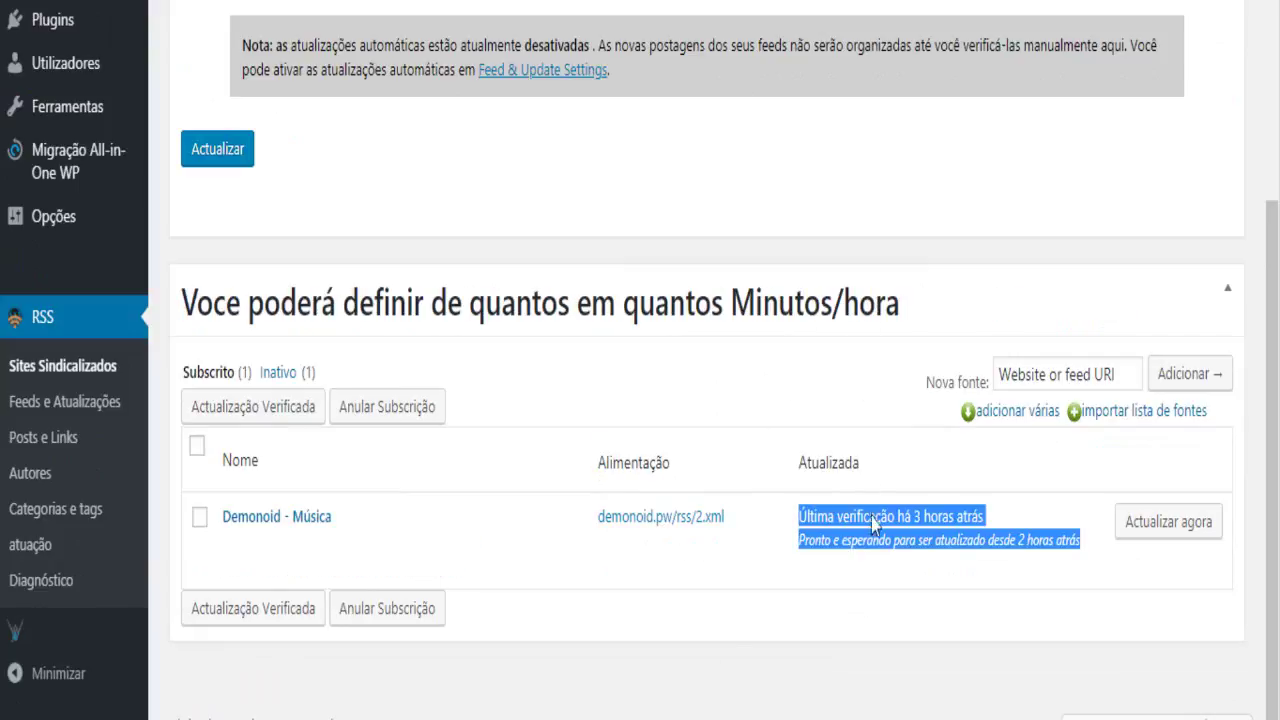
mouse_move(878, 522)
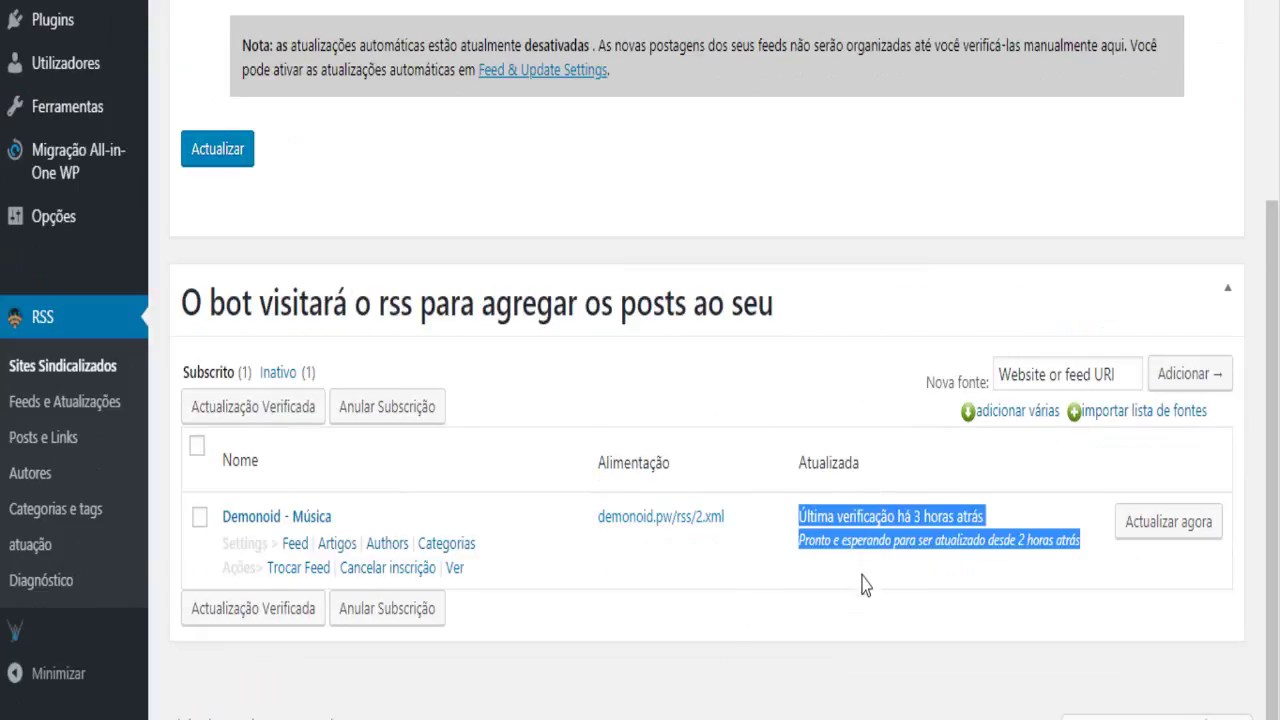
click(867, 522)
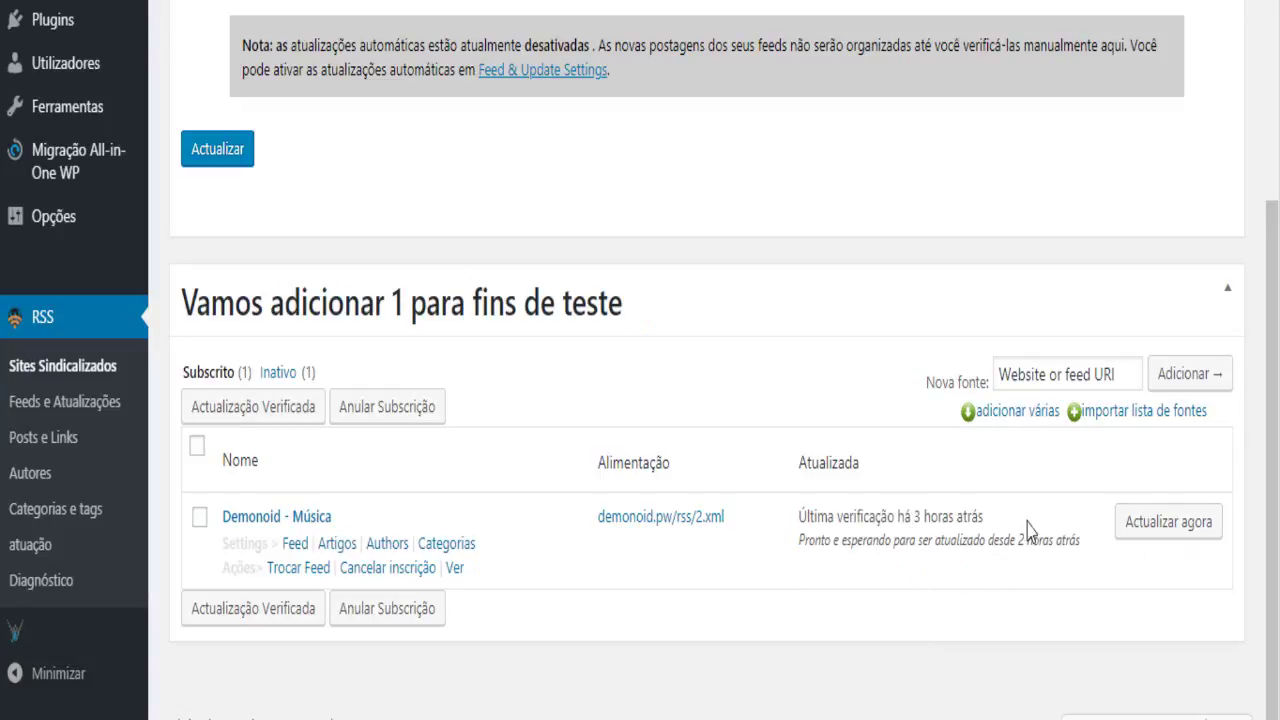
Step: Switch to Google FeedBurner and copy the RSS link address of the torrentz2.eu - dublado feed
click(1043, 372)
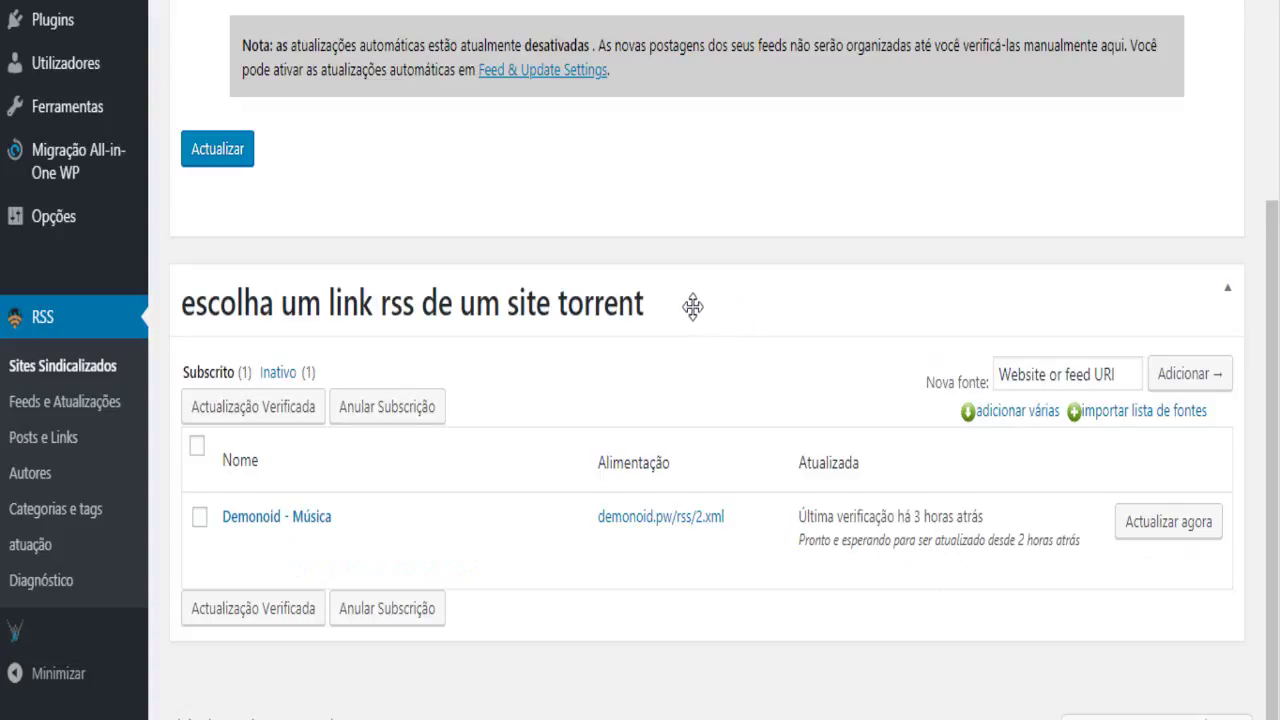
click(1045, 374)
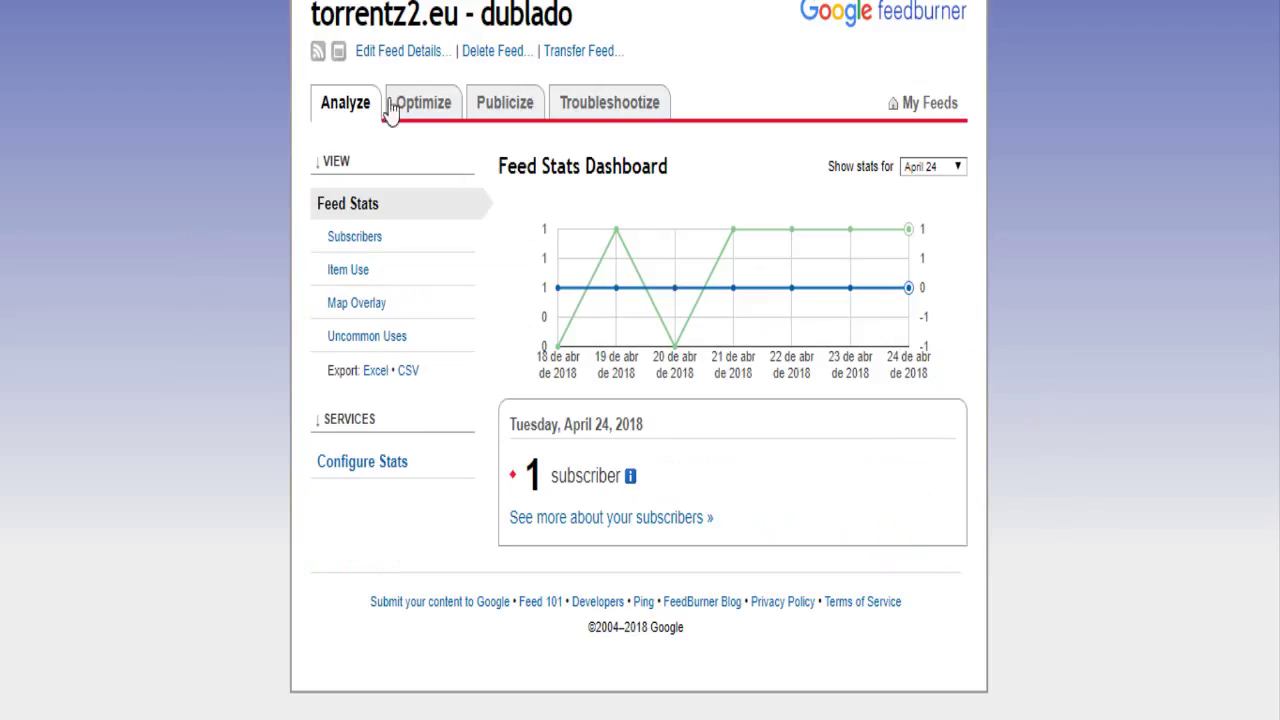
right_click(315, 62)
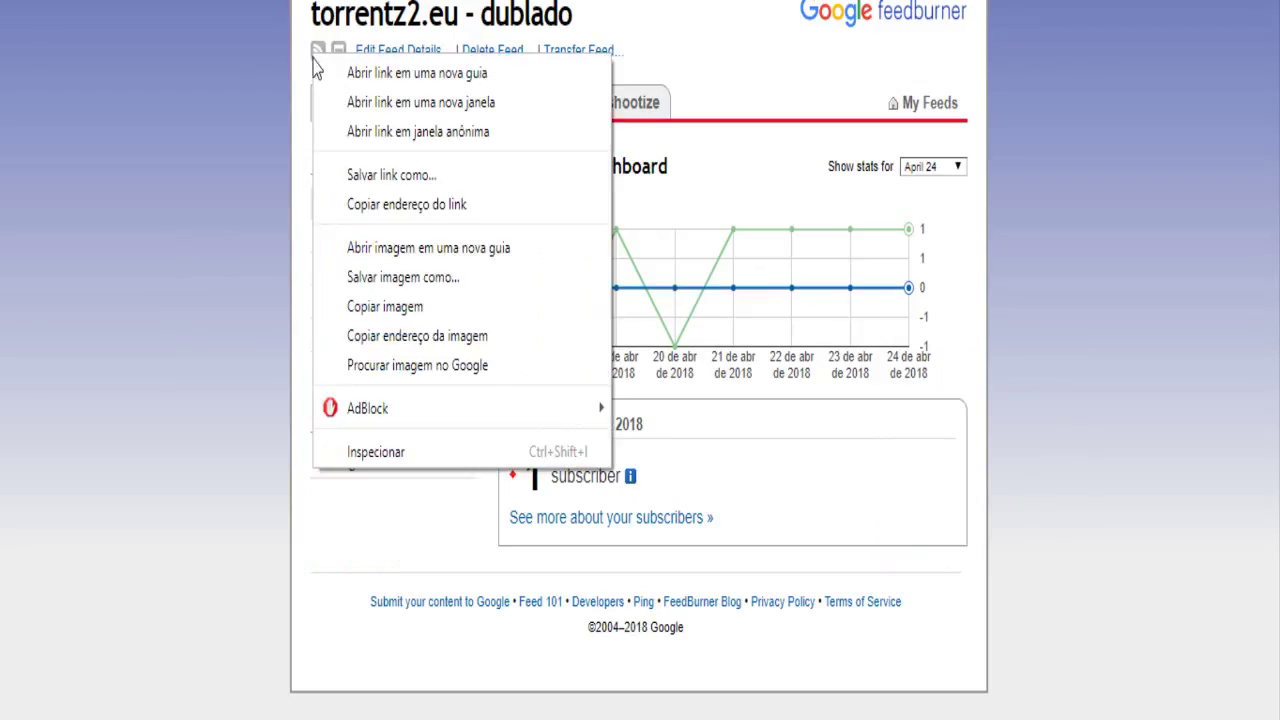
click(409, 215)
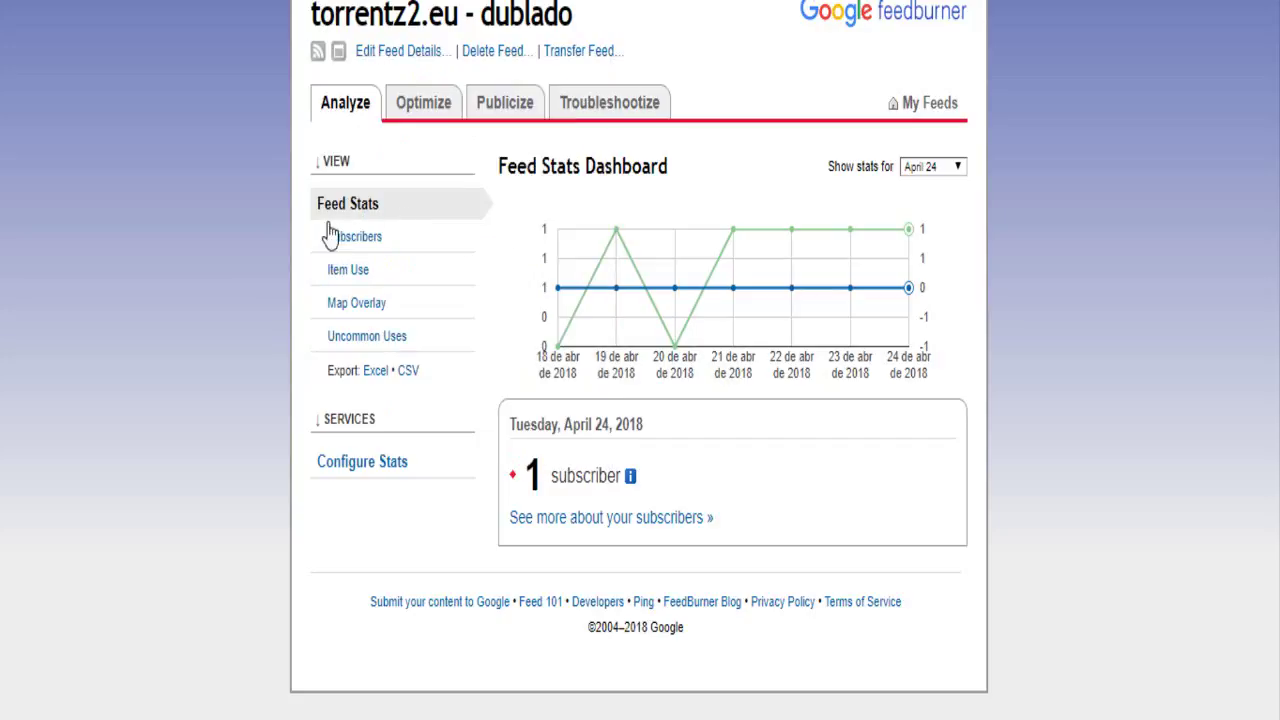
Step: Replace the FeedBurner page's heading text with "então vamos lá" using the browser's element inspector, and close the inspector
triple_click(349, 22)
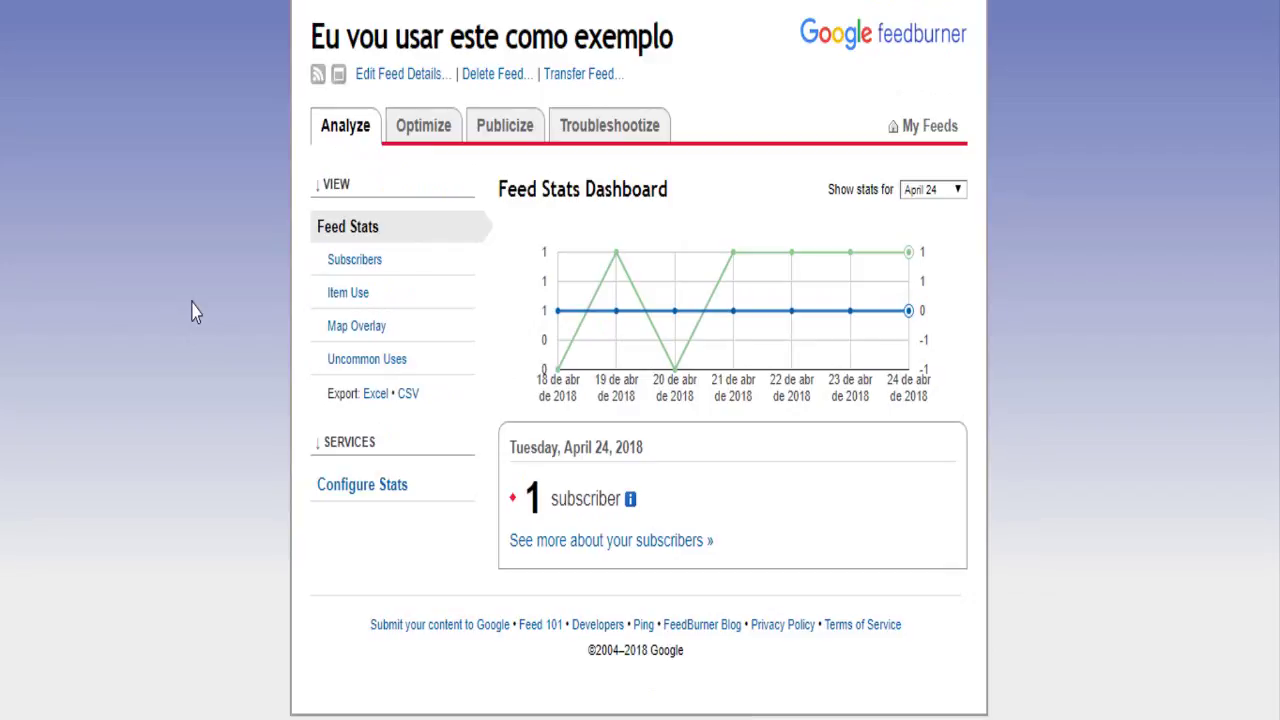
triple_click(415, 28)
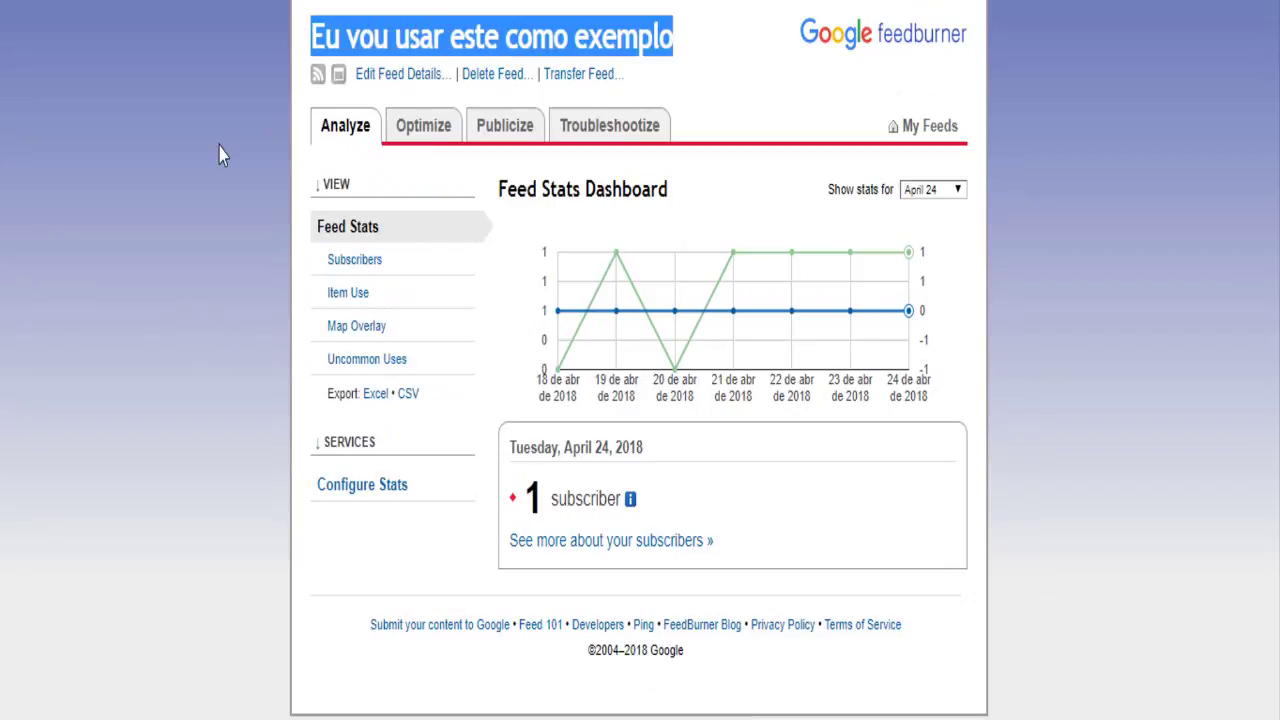
right_click(411, 36)
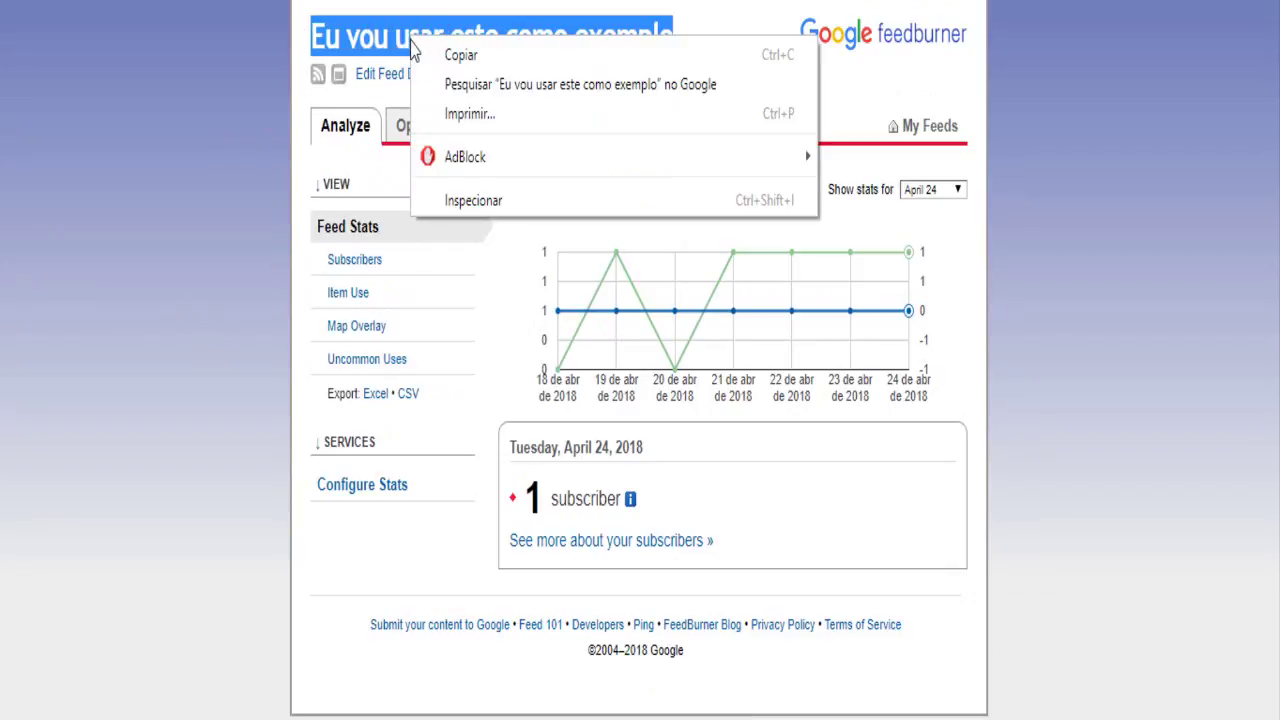
click(478, 203)
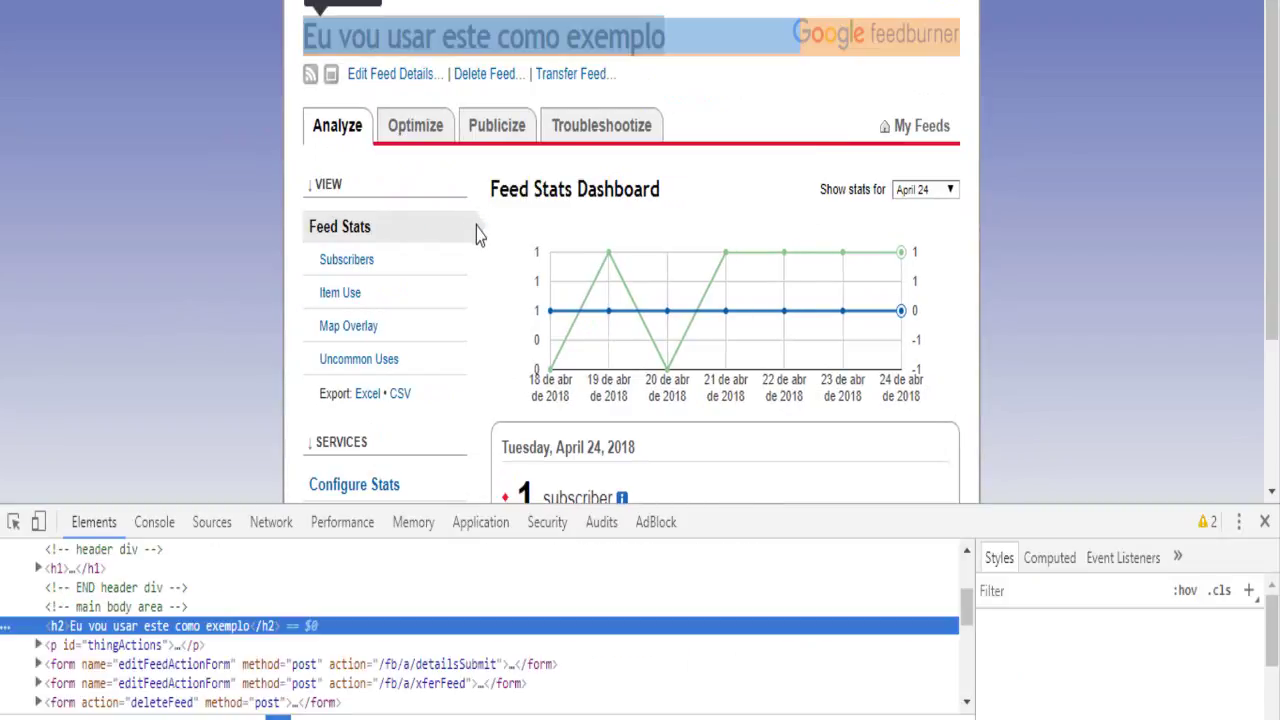
double_click(214, 628)
text(ent)
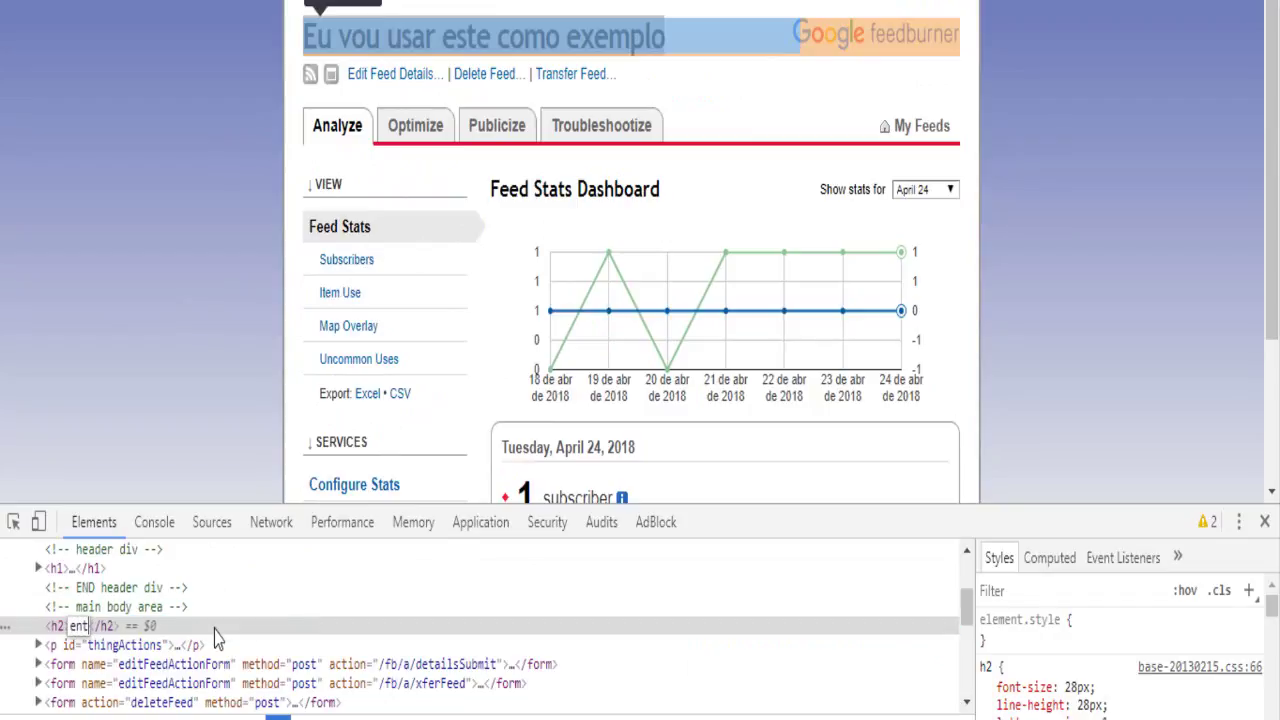
text(ão vamos l)
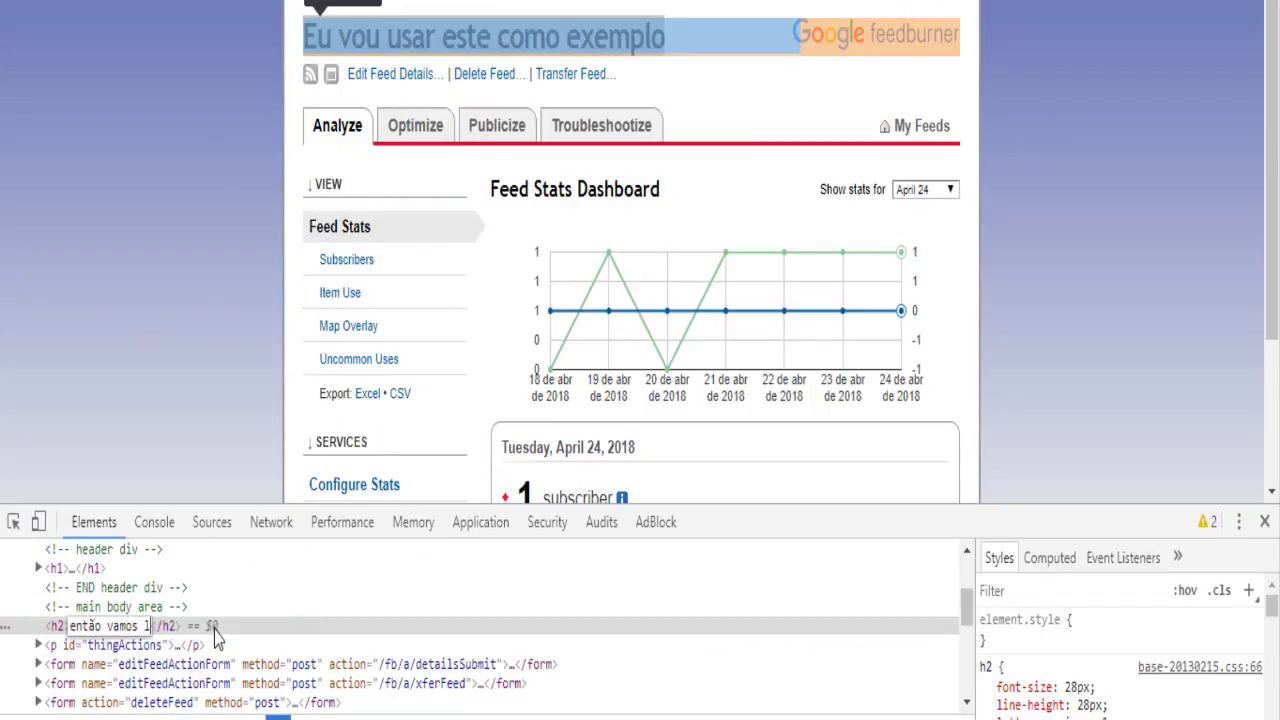
text(á)
key(Return)
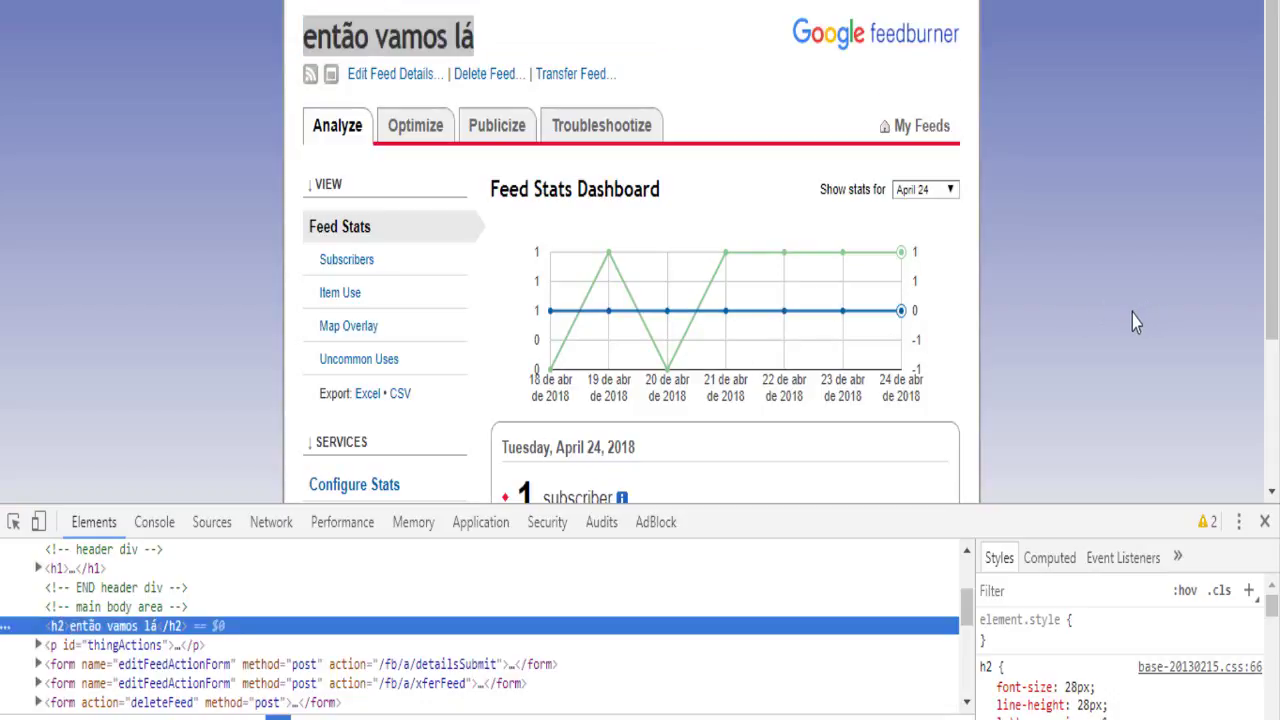
key(F12)
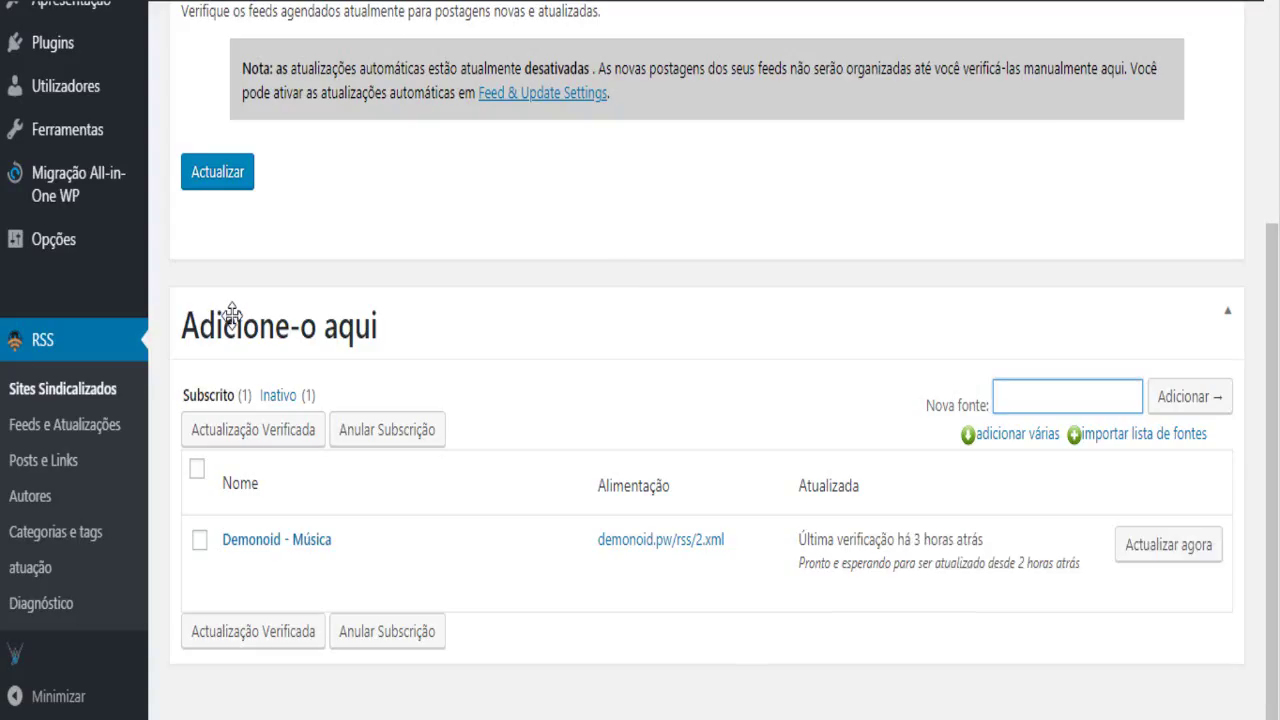
Step: Return to the WordPress syndicated sources and add the copied FeedBurner address Torrentz2eu-Dublado as a new source
right_click(1038, 397)
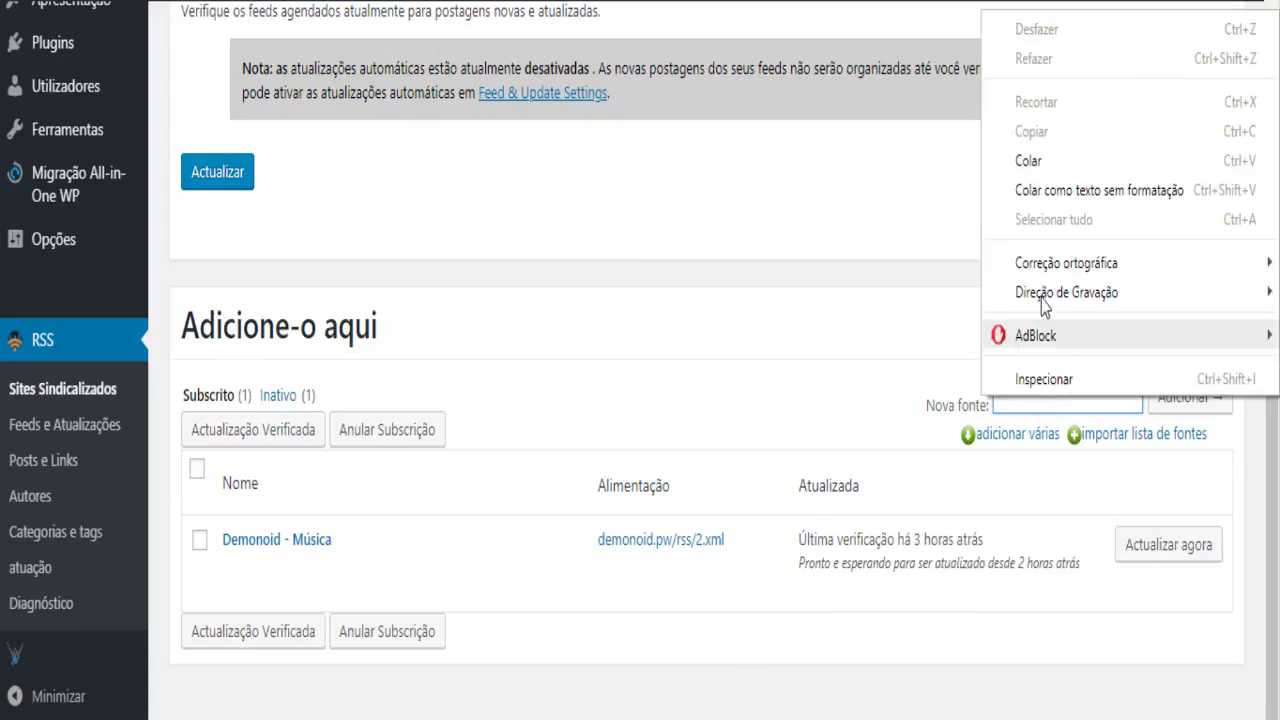
click(1047, 186)
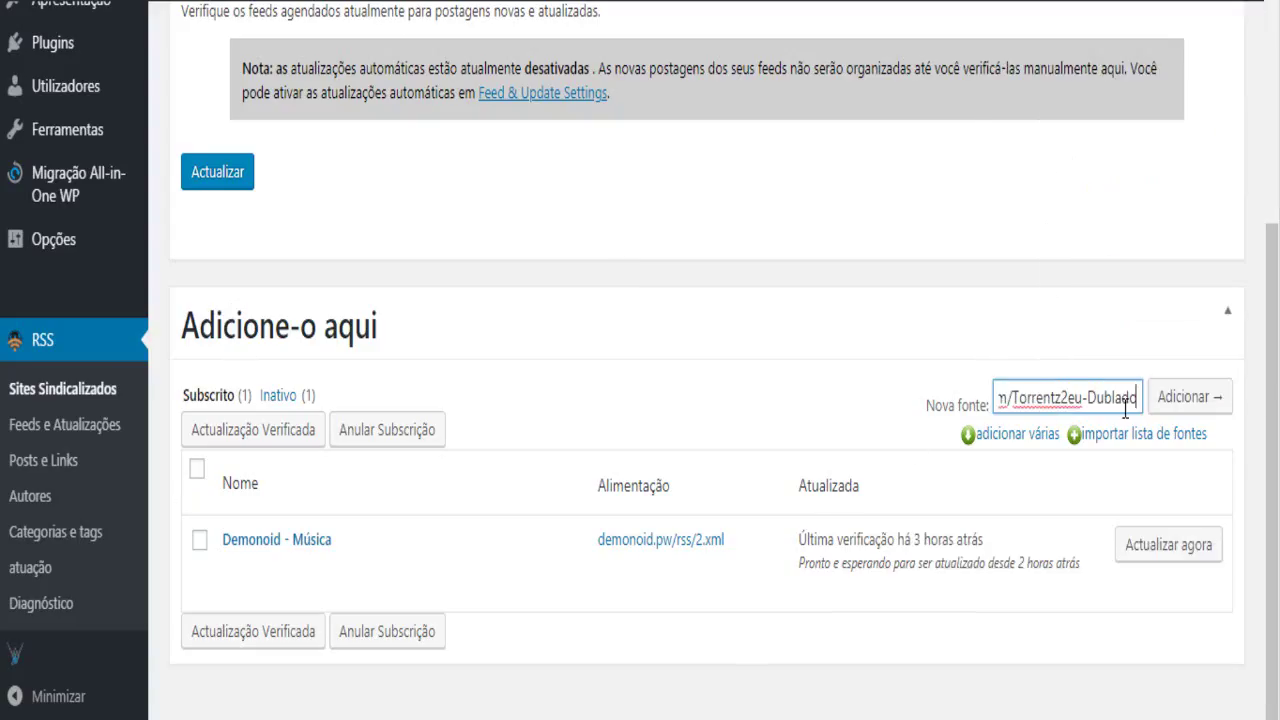
drag(1090, 398, 966, 403)
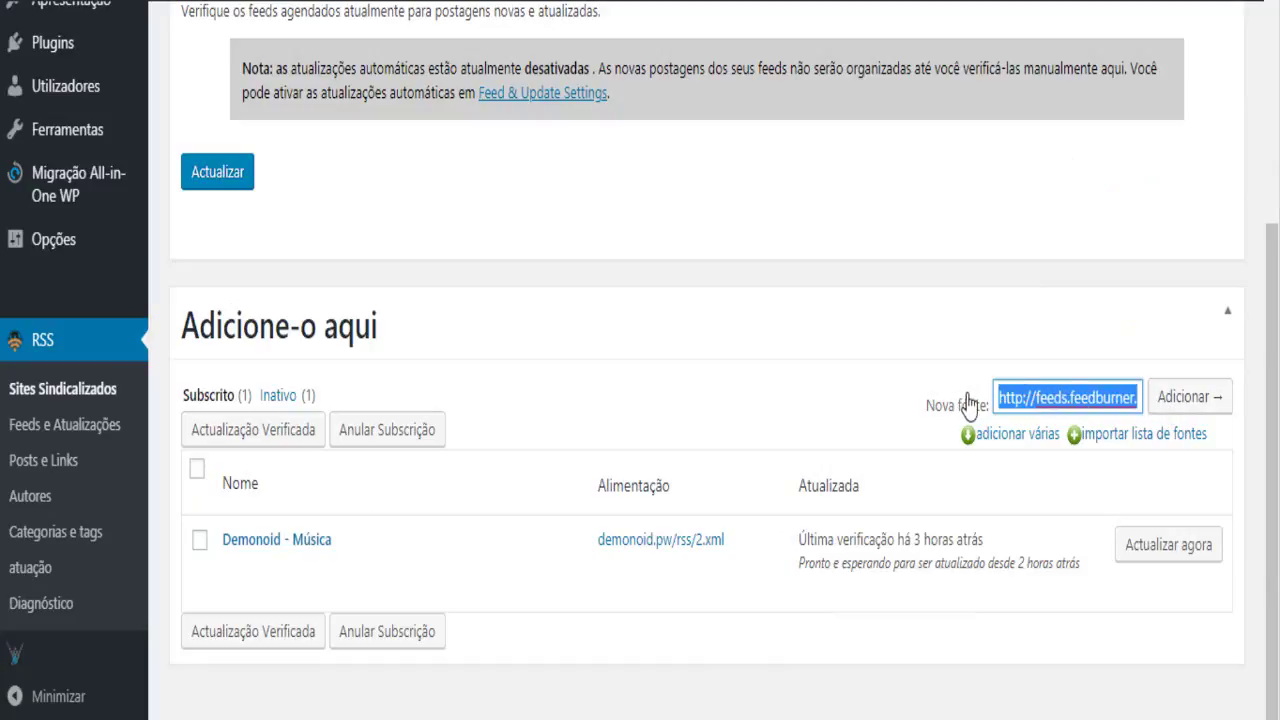
drag(1062, 397, 1165, 405)
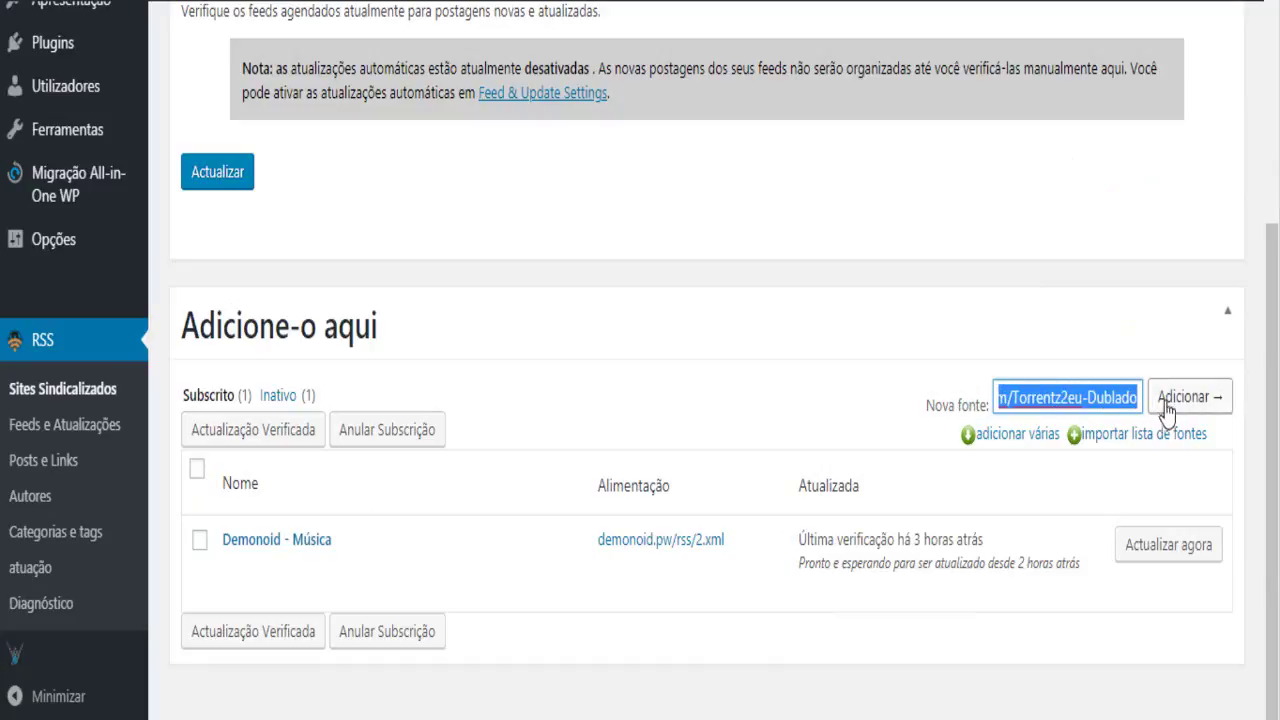
click(1200, 405)
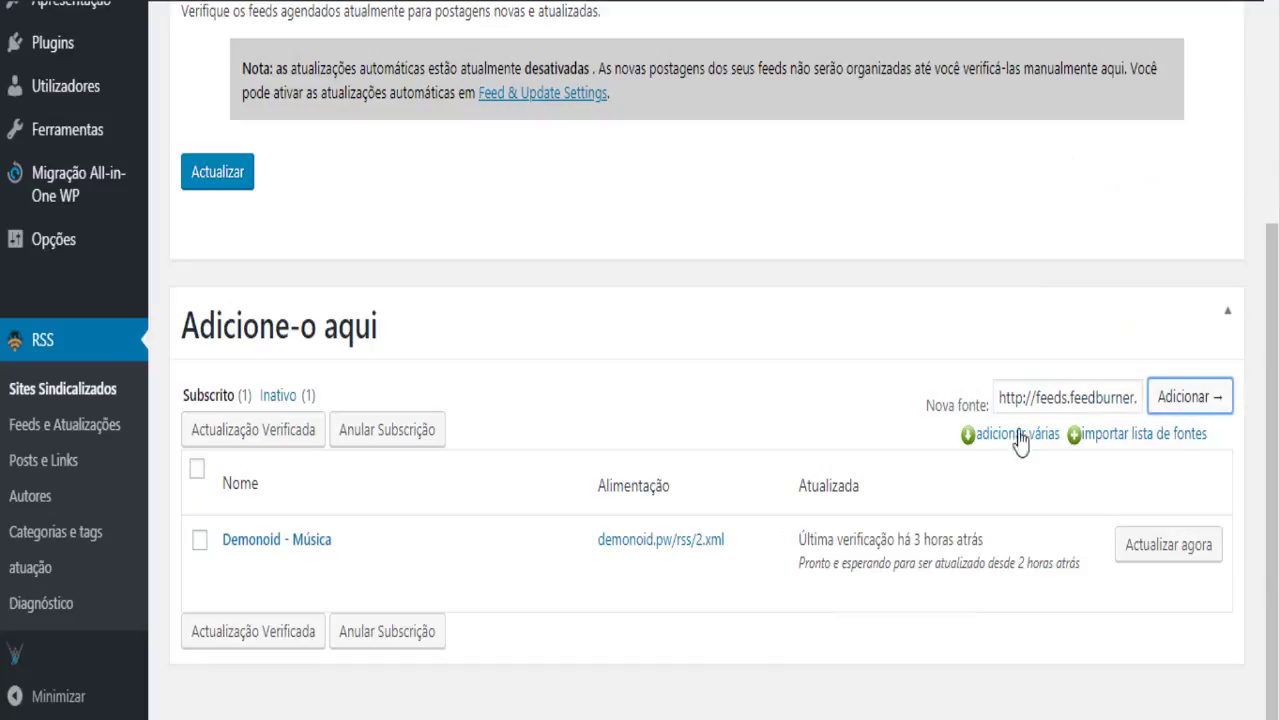
Step: Review the found feed's RSS information and sample item, and subscribe to feeds.feedburner.com/Torrentz2eu-Dublado
triple_click(220, 218)
click(220, 218)
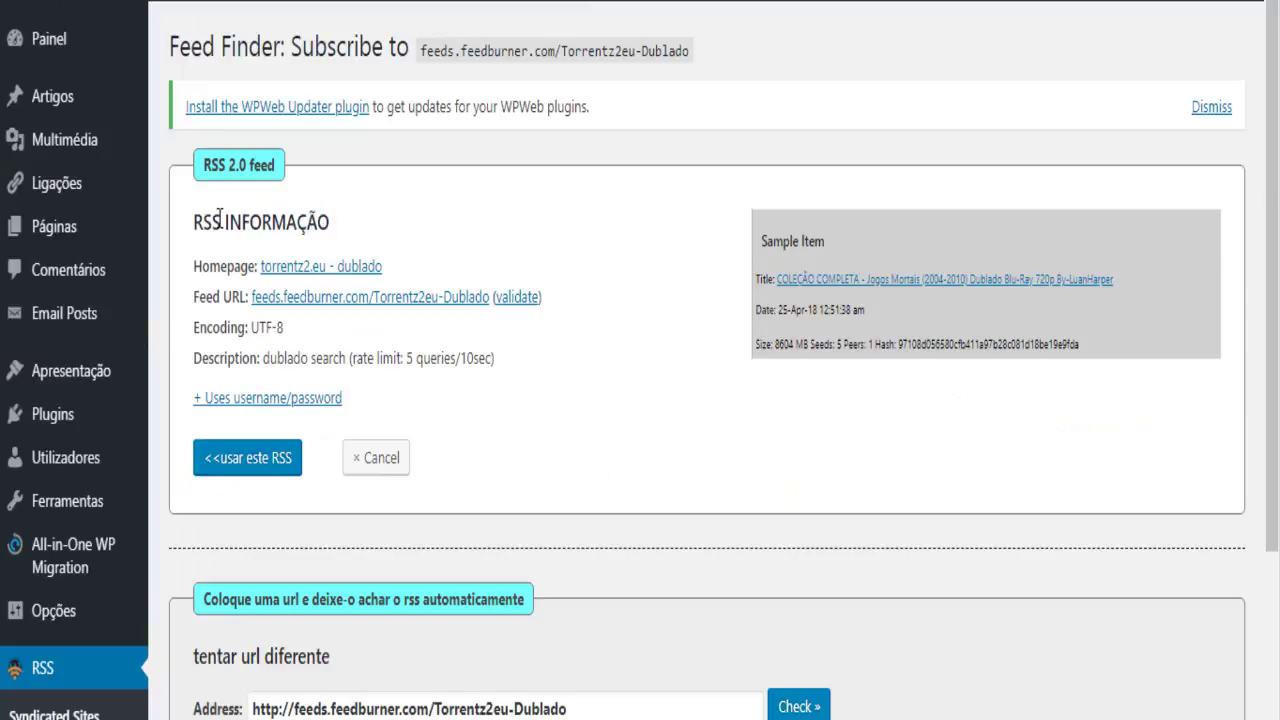
triple_click(220, 218)
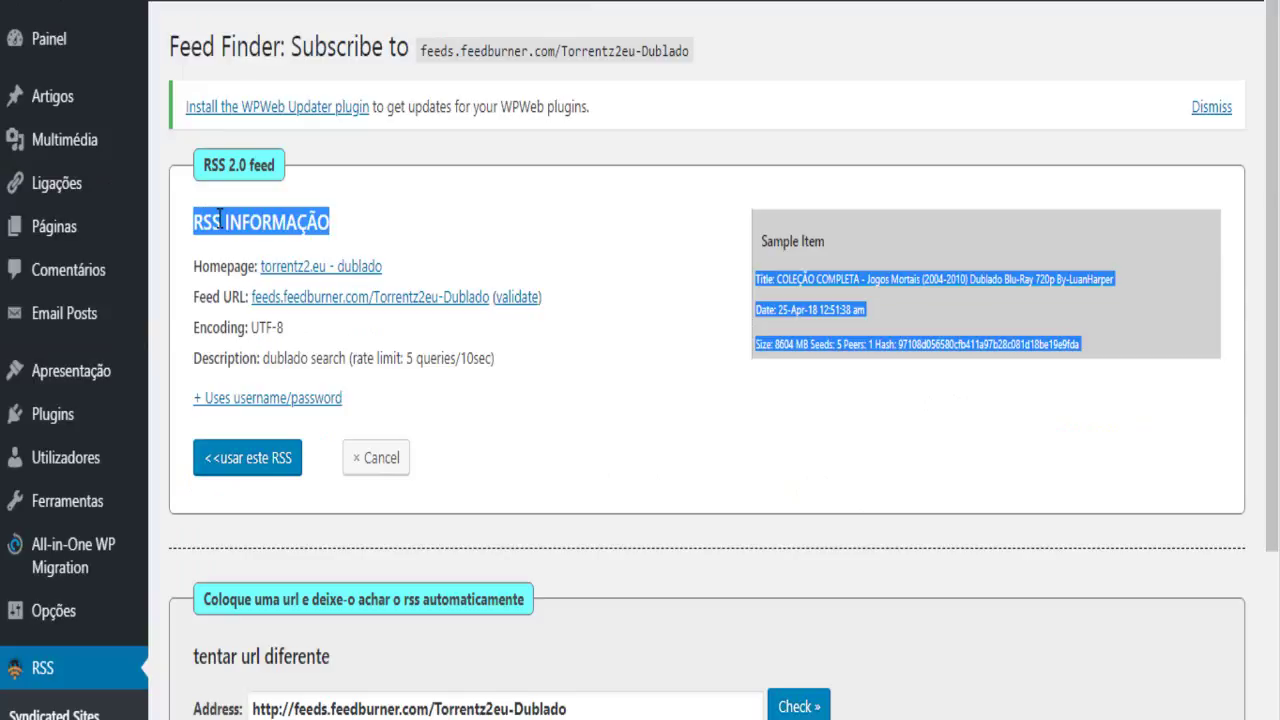
drag(756, 310, 865, 310)
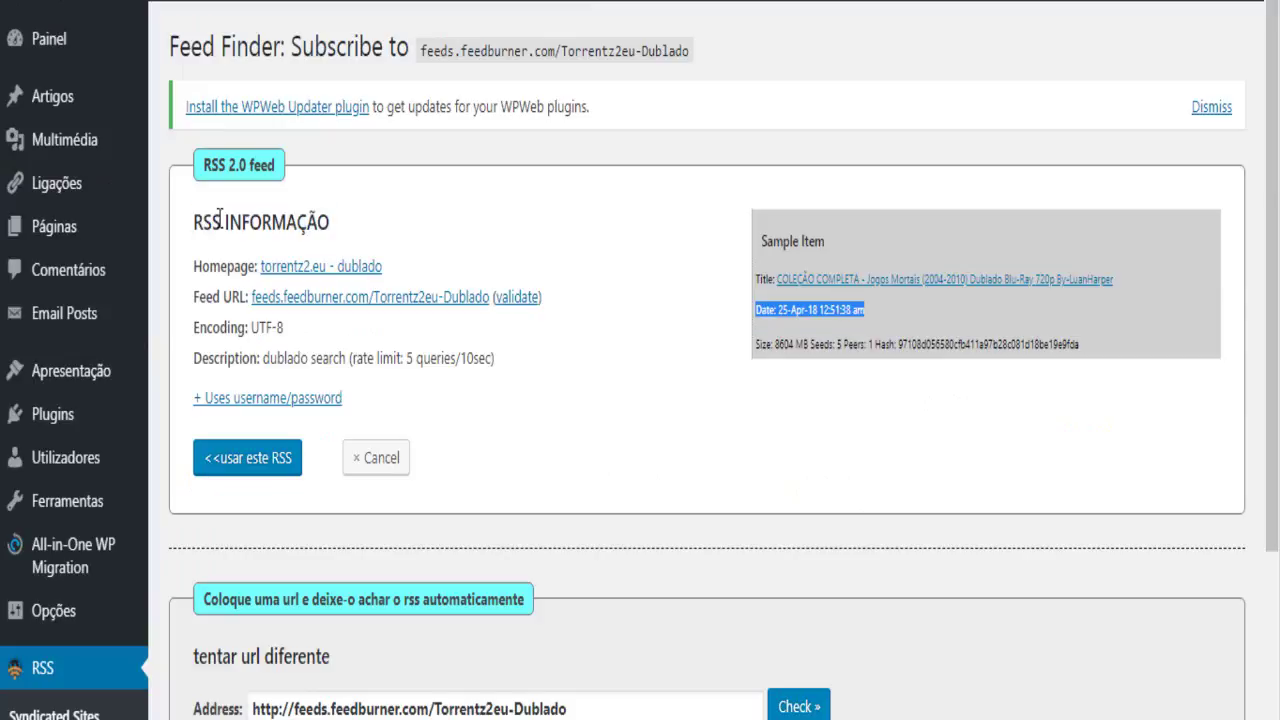
triple_click(866, 344)
click(866, 344)
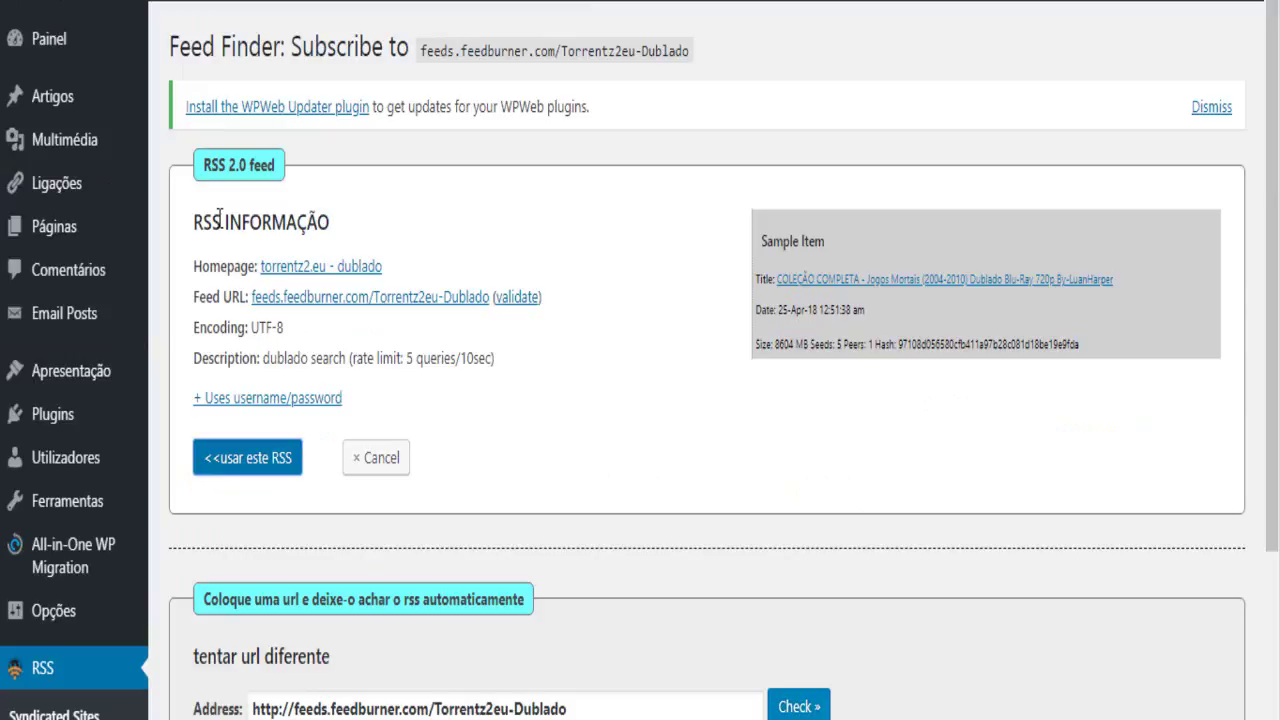
click(247, 457)
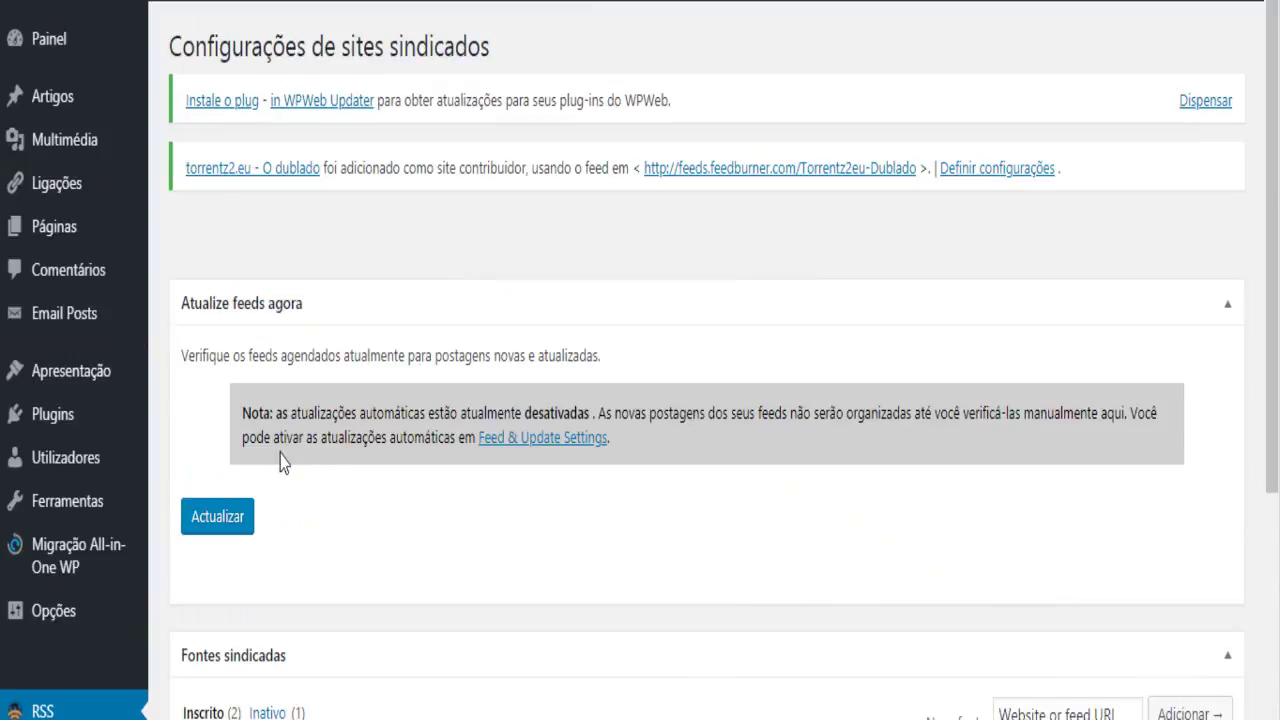
Step: Open the feed and update settings of the newly added torrentz2.eu - dublado source and go to its update scheduling
triple_click(345, 170)
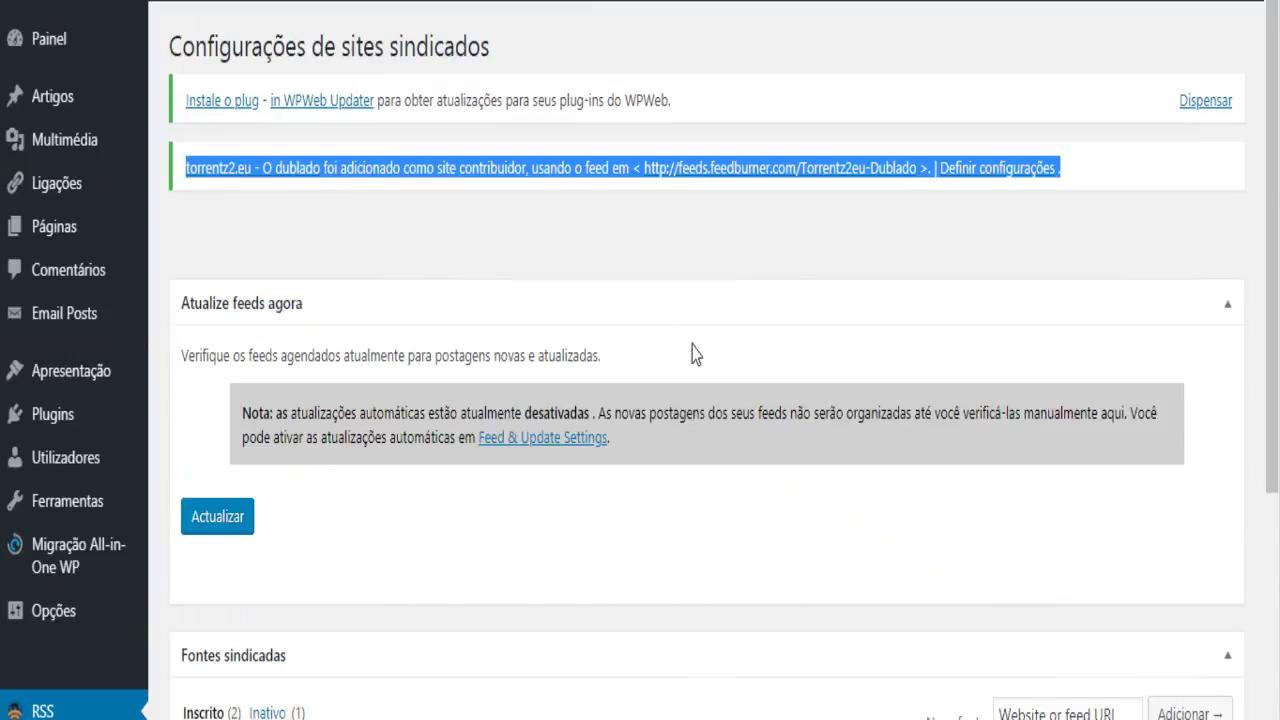
click(851, 252)
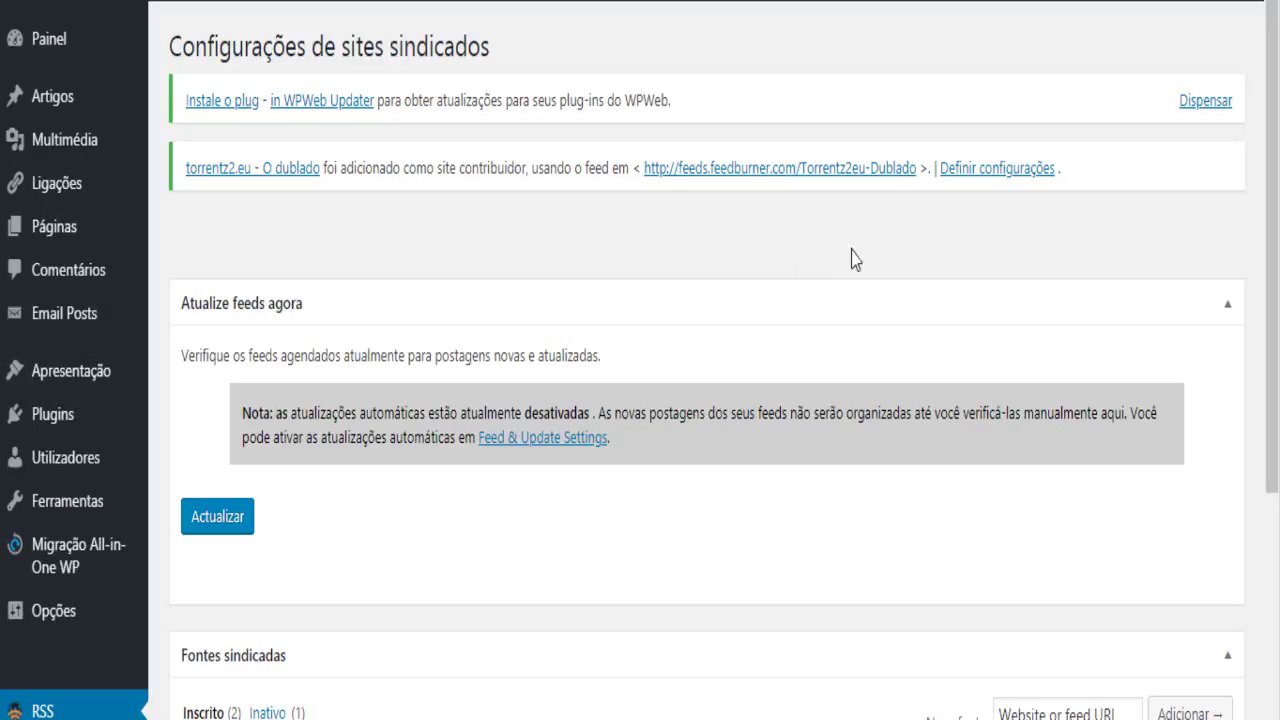
click(993, 170)
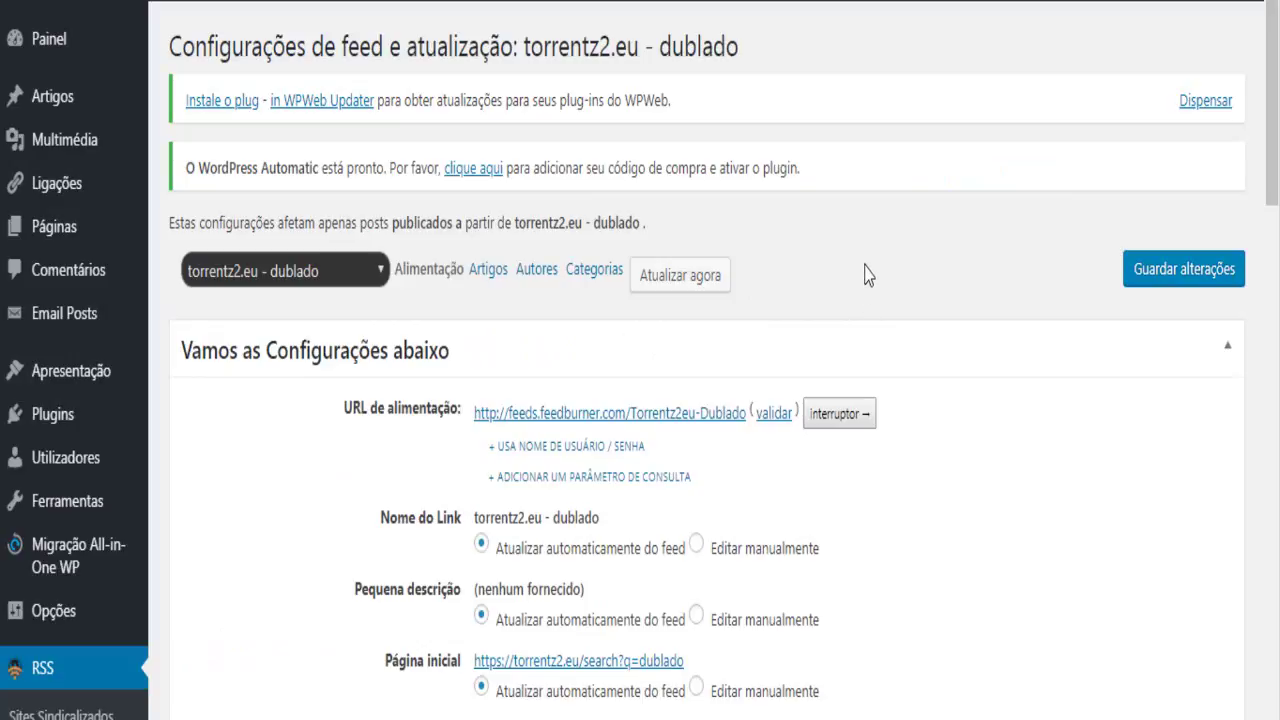
scroll(866, 274, down, 3)
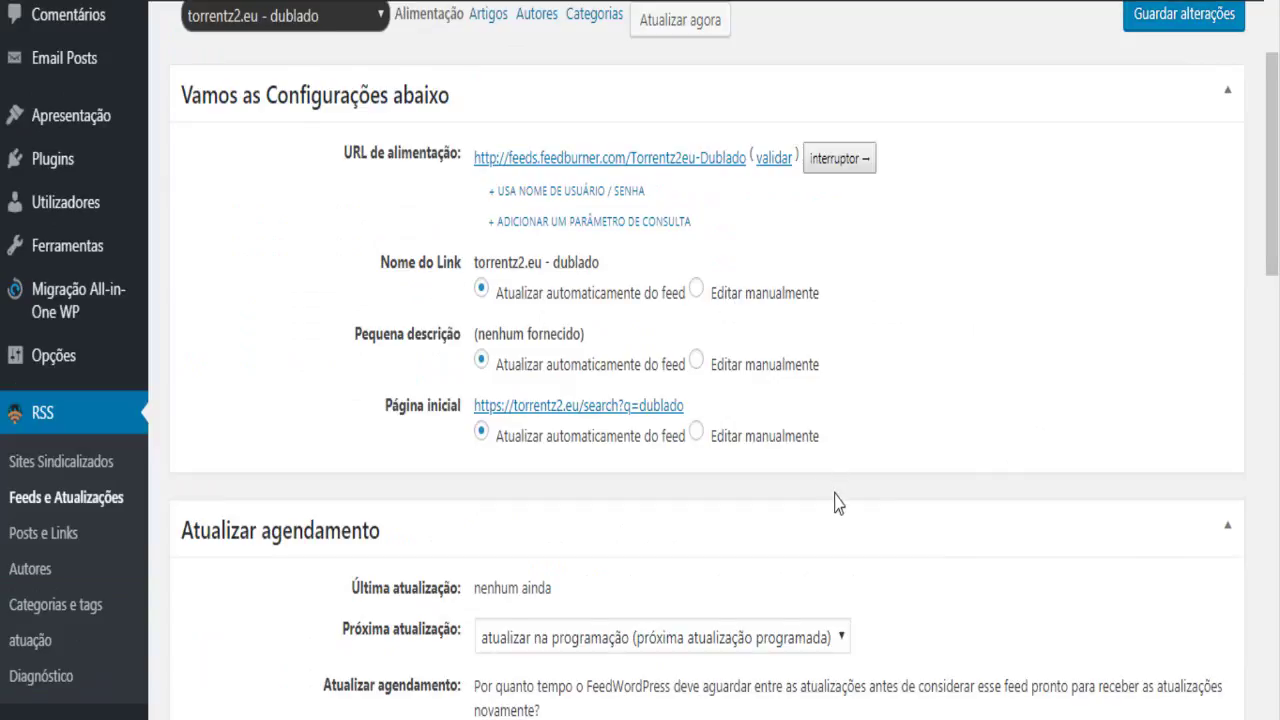
Step: Set the torrentz2.eu - dublado feed's next update to "atualizar o mais rápido possível"
scroll(757, 503, down, 3)
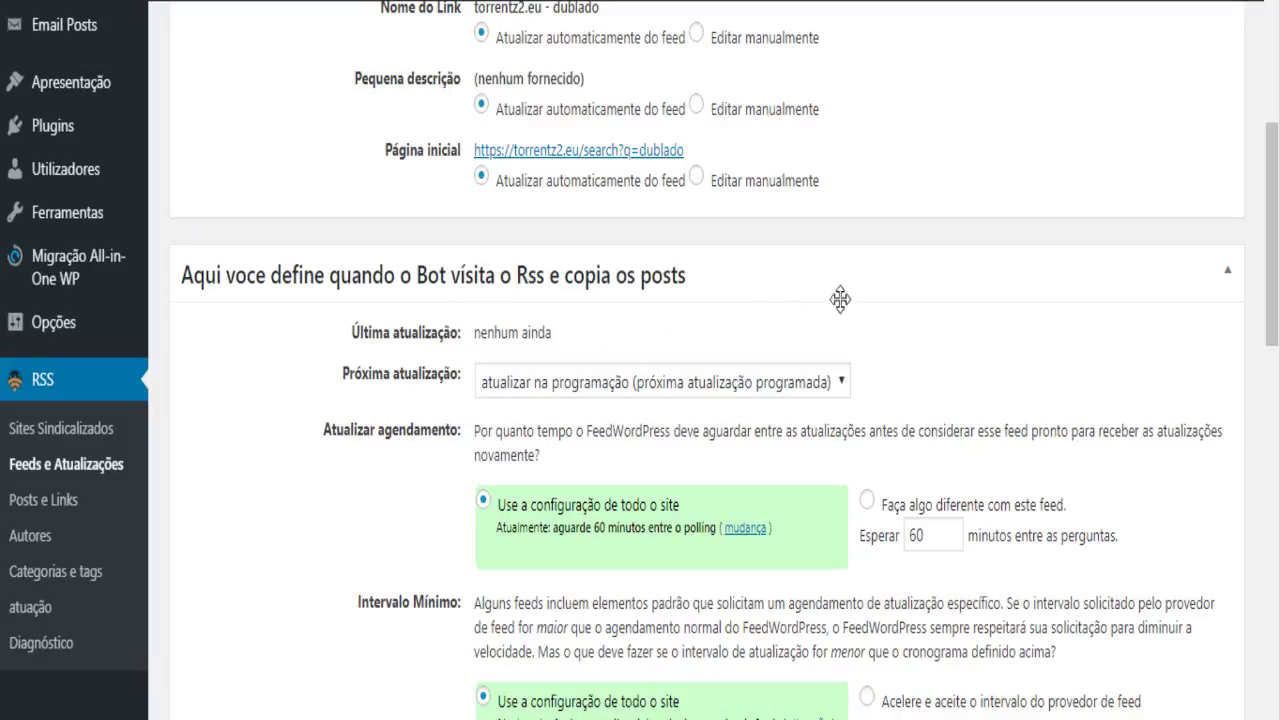
click(840, 389)
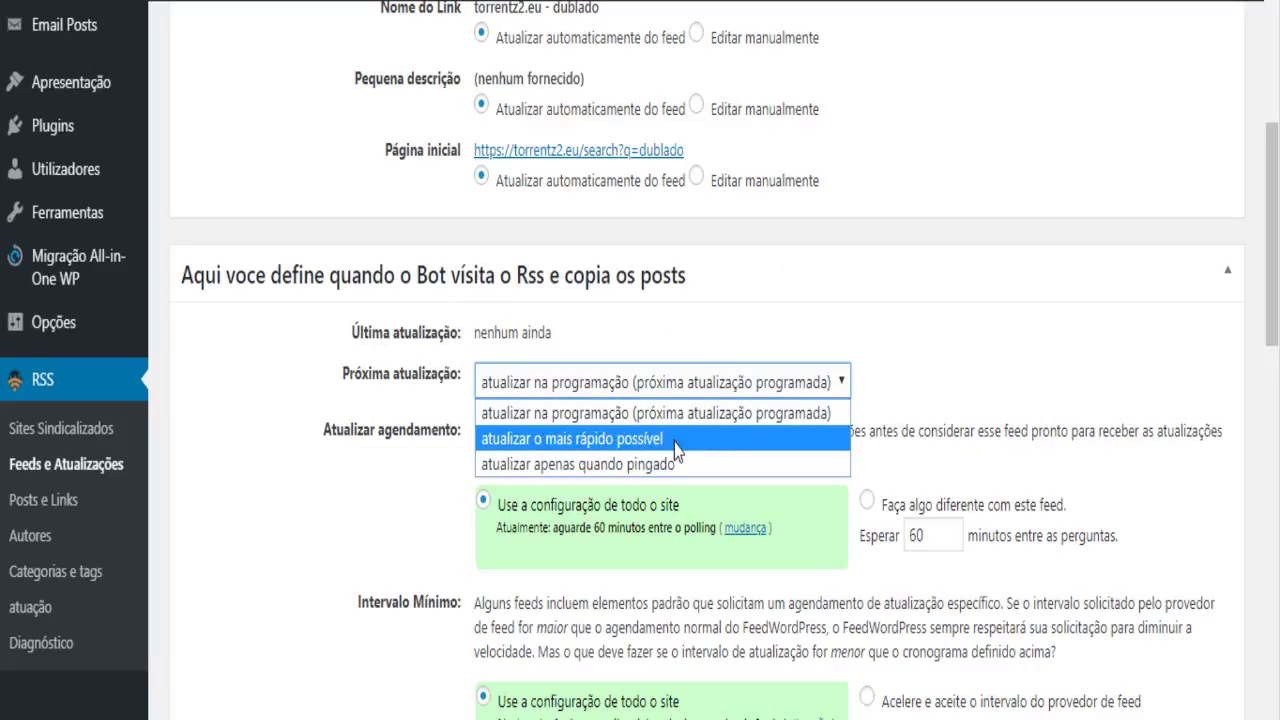
click(613, 440)
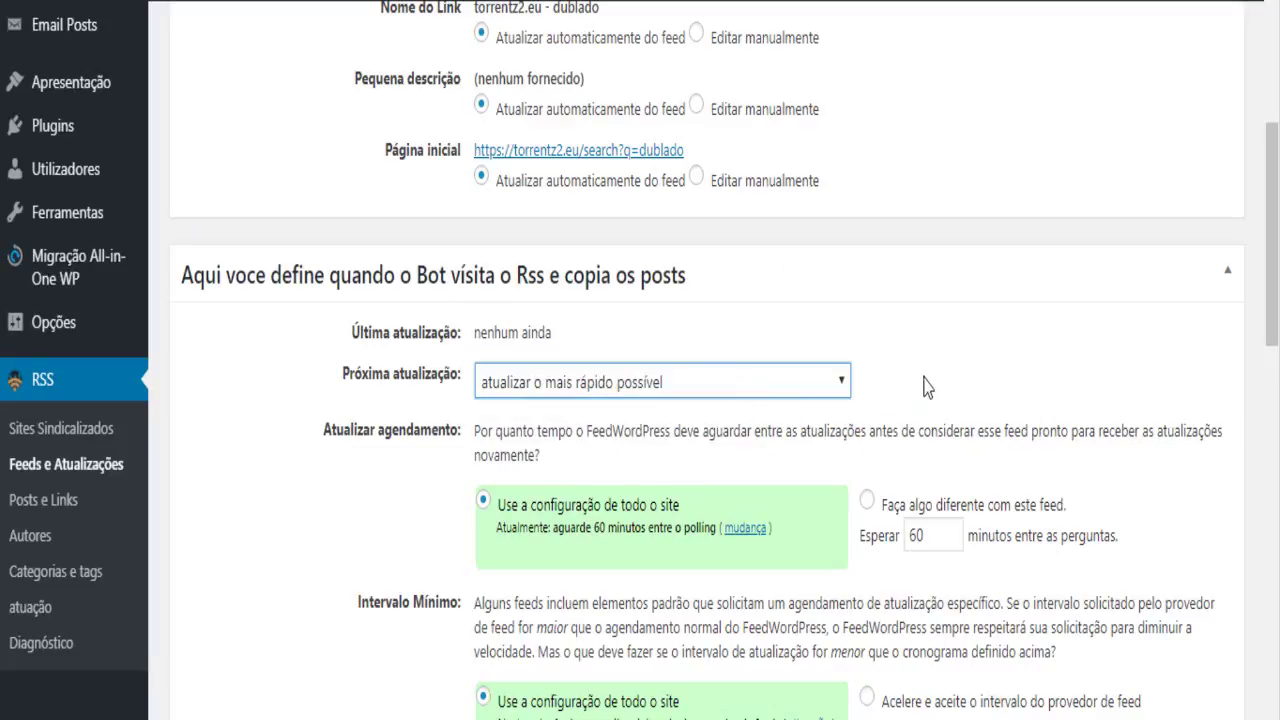
Step: Switch the feed's update schedule to its own time setting and set the wait between polls to 5 minutes
scroll(877, 356, down, 3)
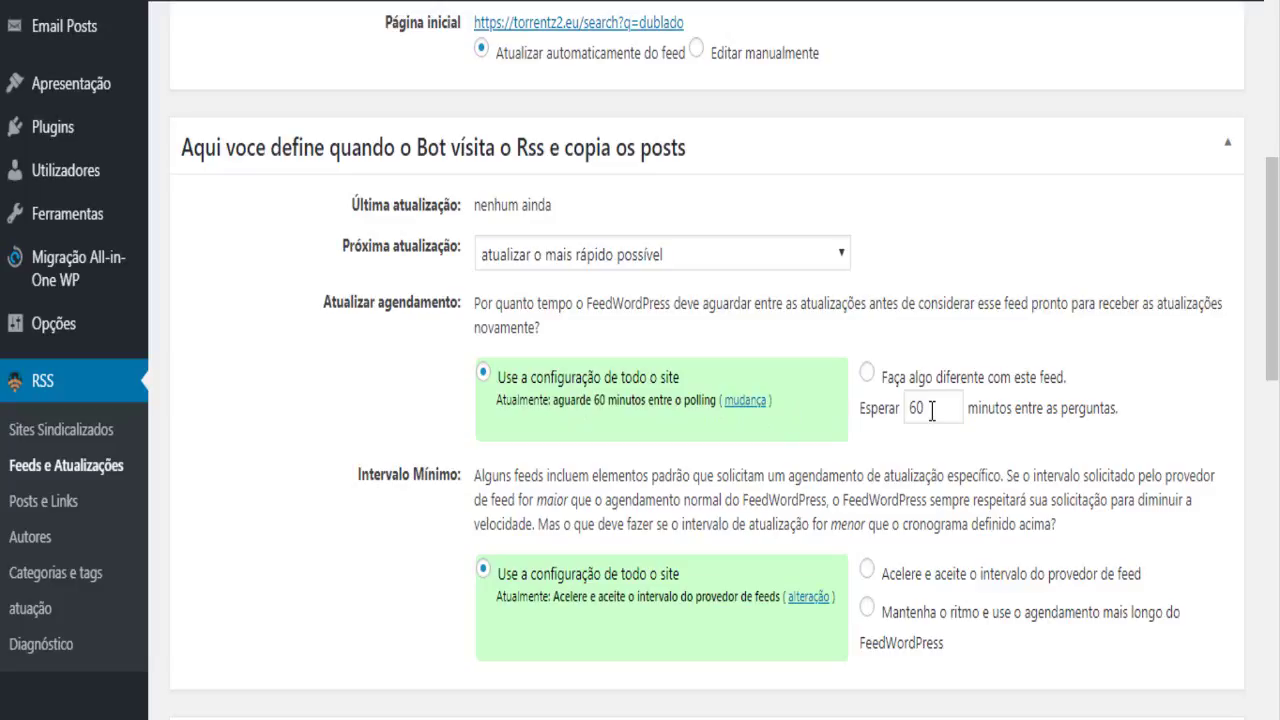
drag(931, 410, 903, 410)
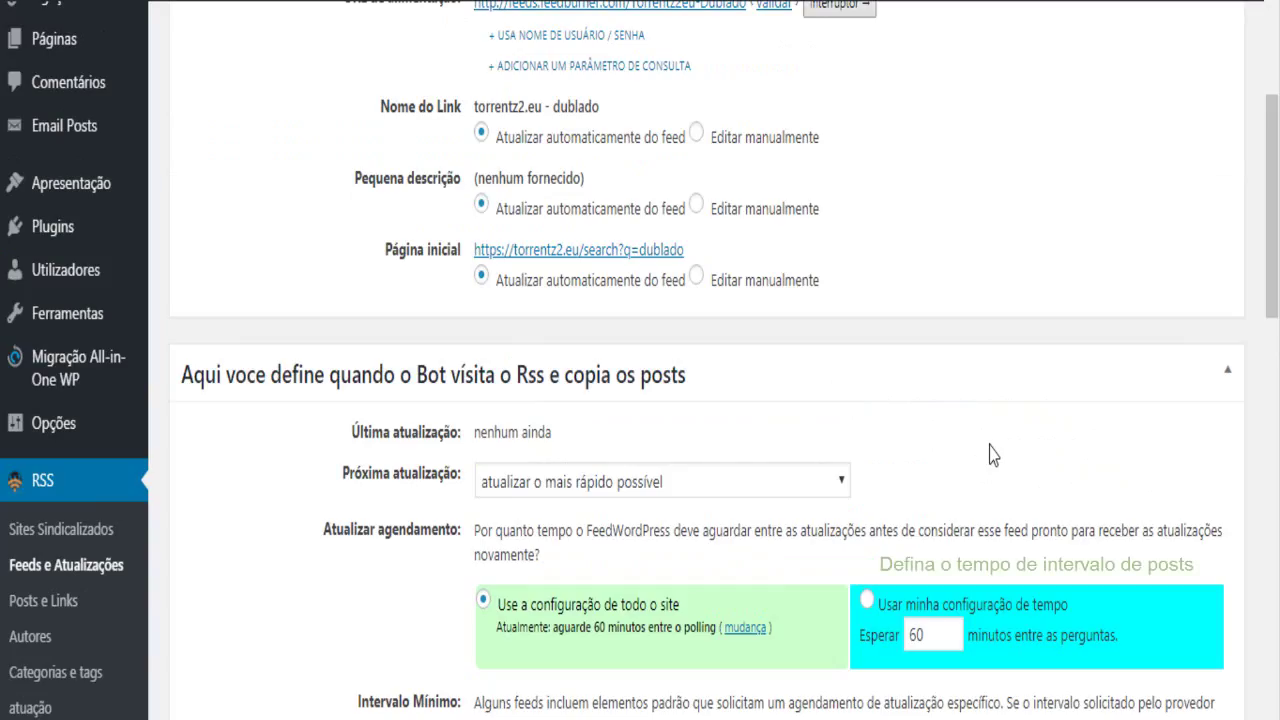
click(868, 603)
drag(936, 645, 890, 640)
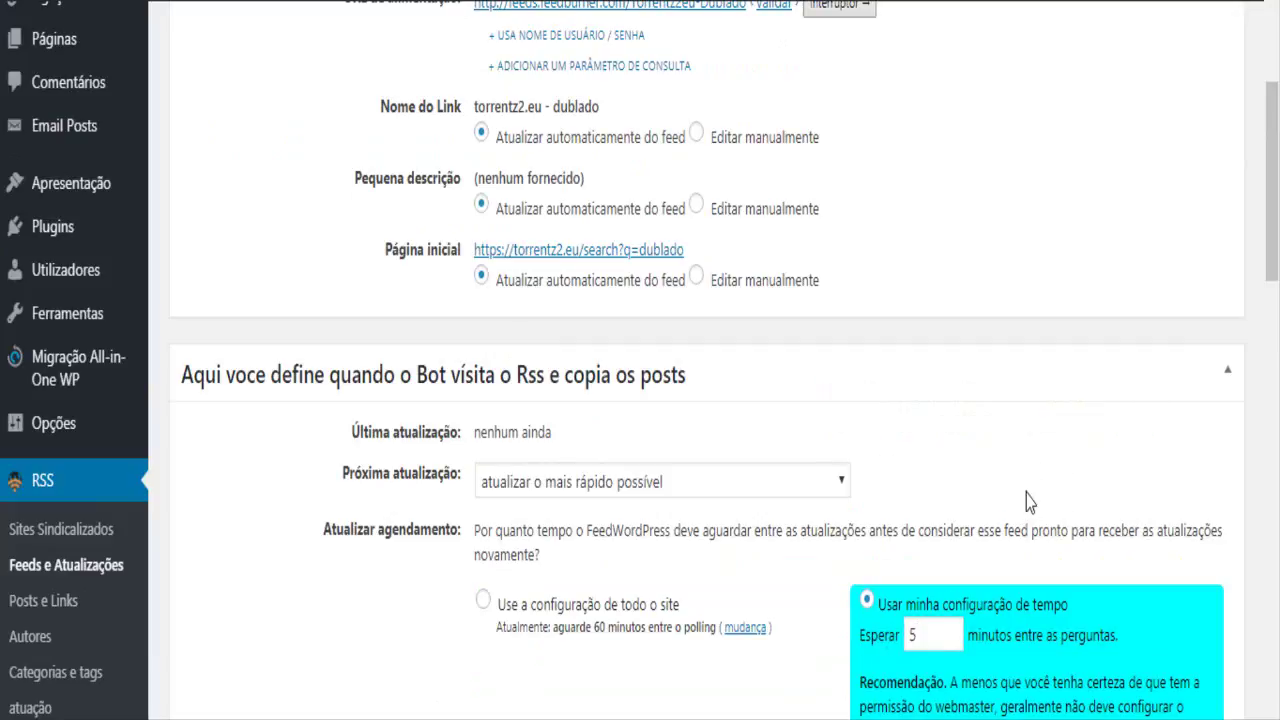
Step: Review the feed's advanced settings for fetch timeout, feed update type and removal of deleted or duplicate posts
scroll(772, 427, down, 10)
scroll(900, 420, down, 4)
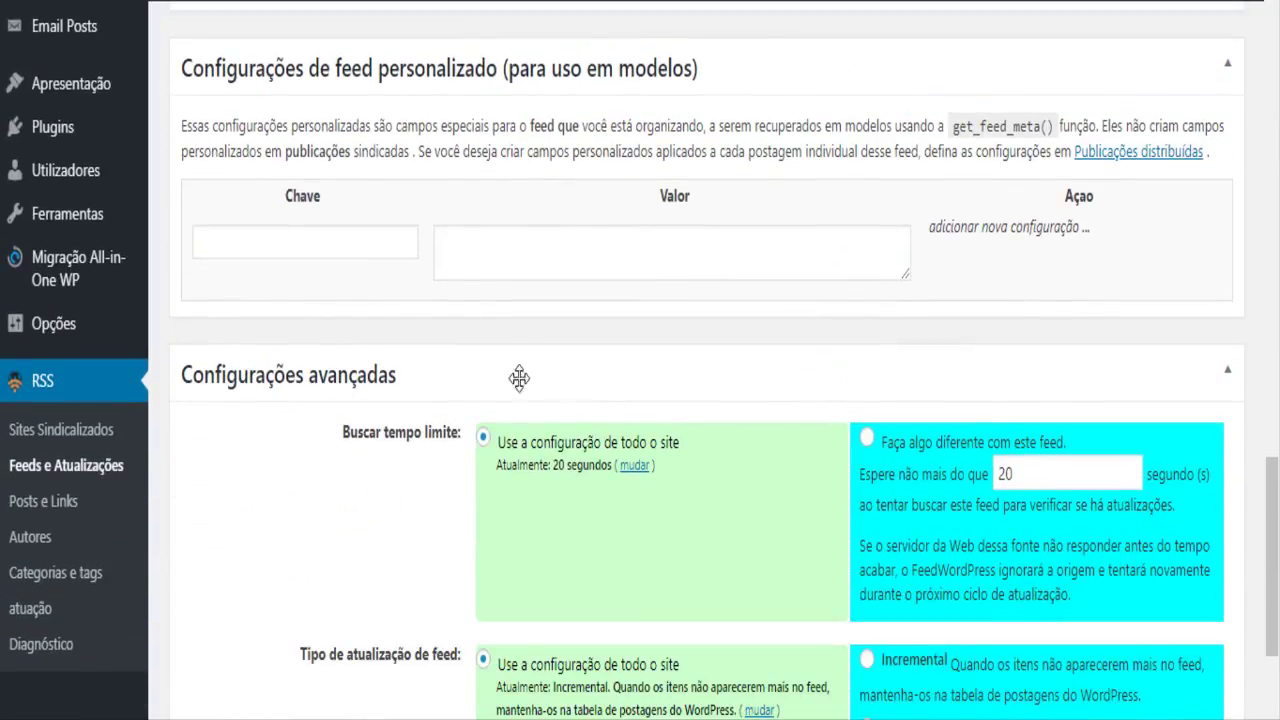
scroll(704, 362, down, 1)
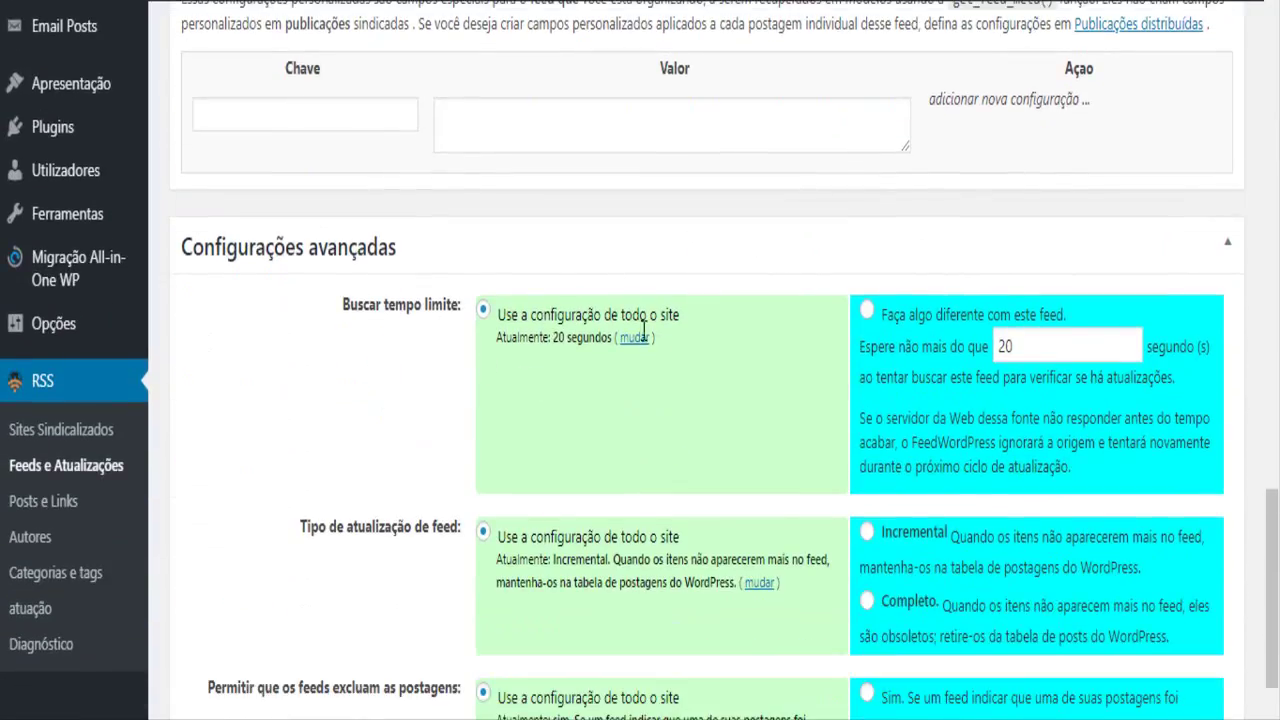
drag(342, 312, 463, 306)
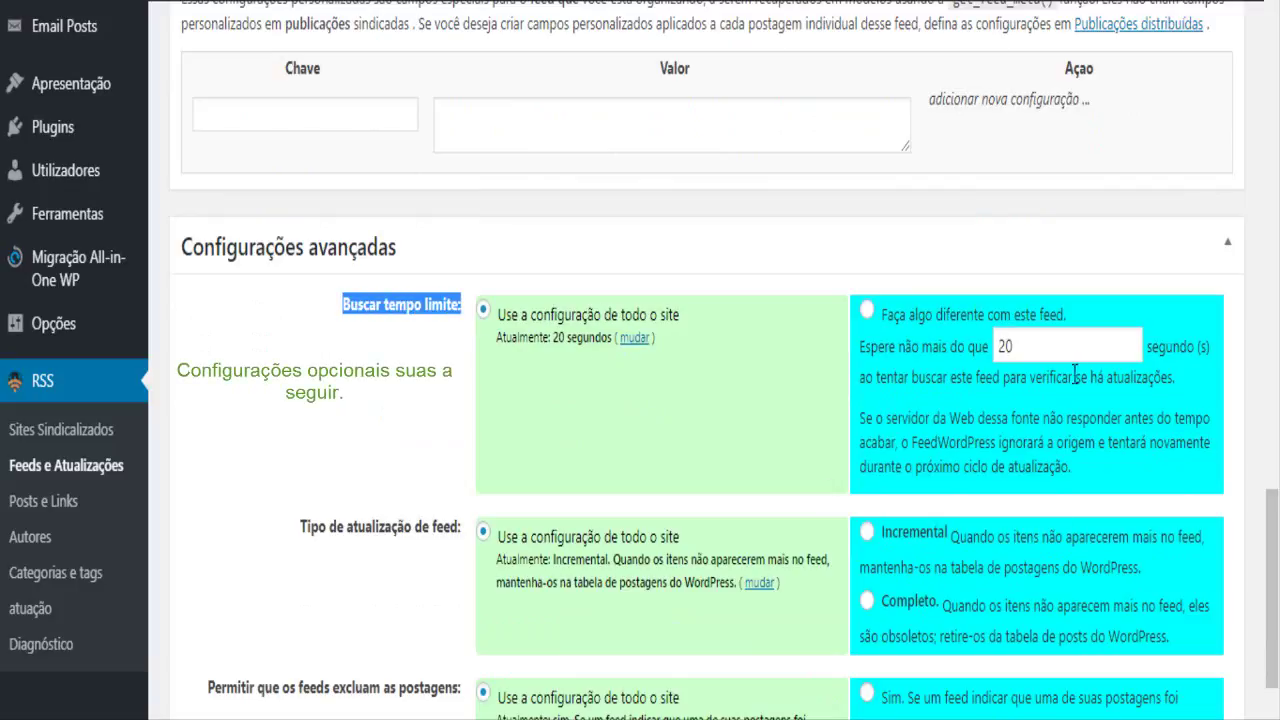
scroll(640, 457, down, 2)
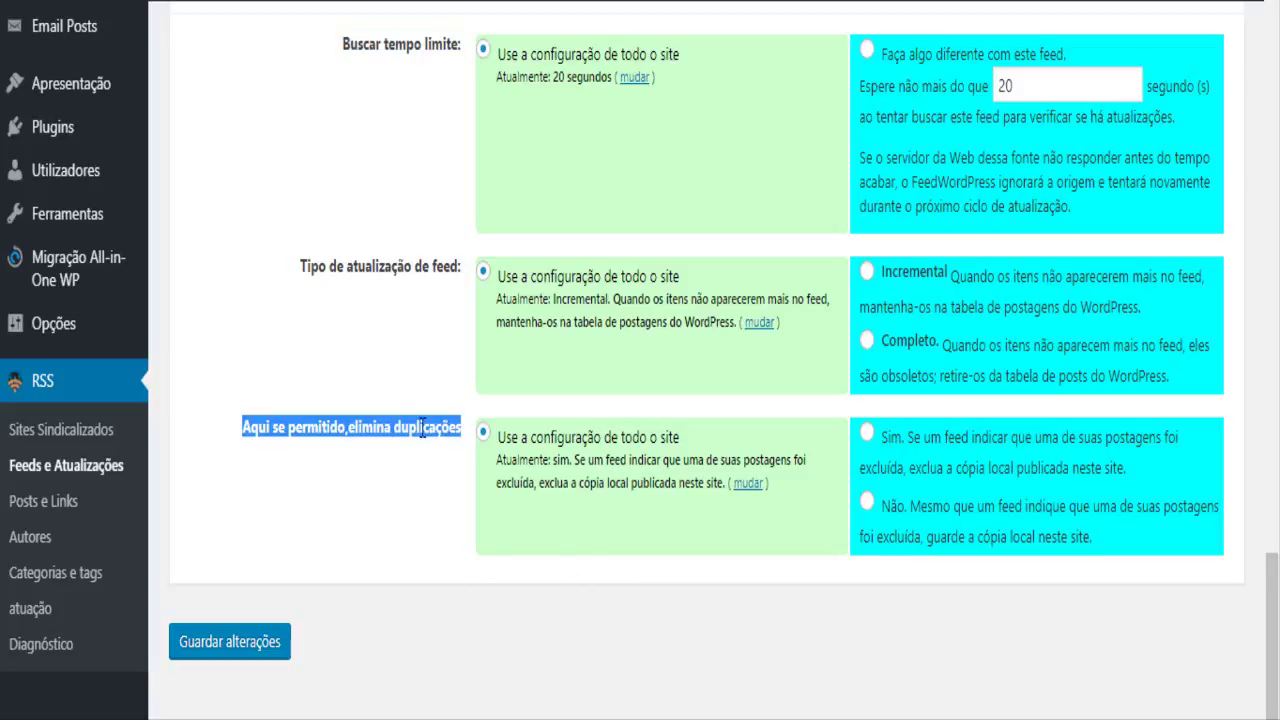
drag(571, 458, 551, 459)
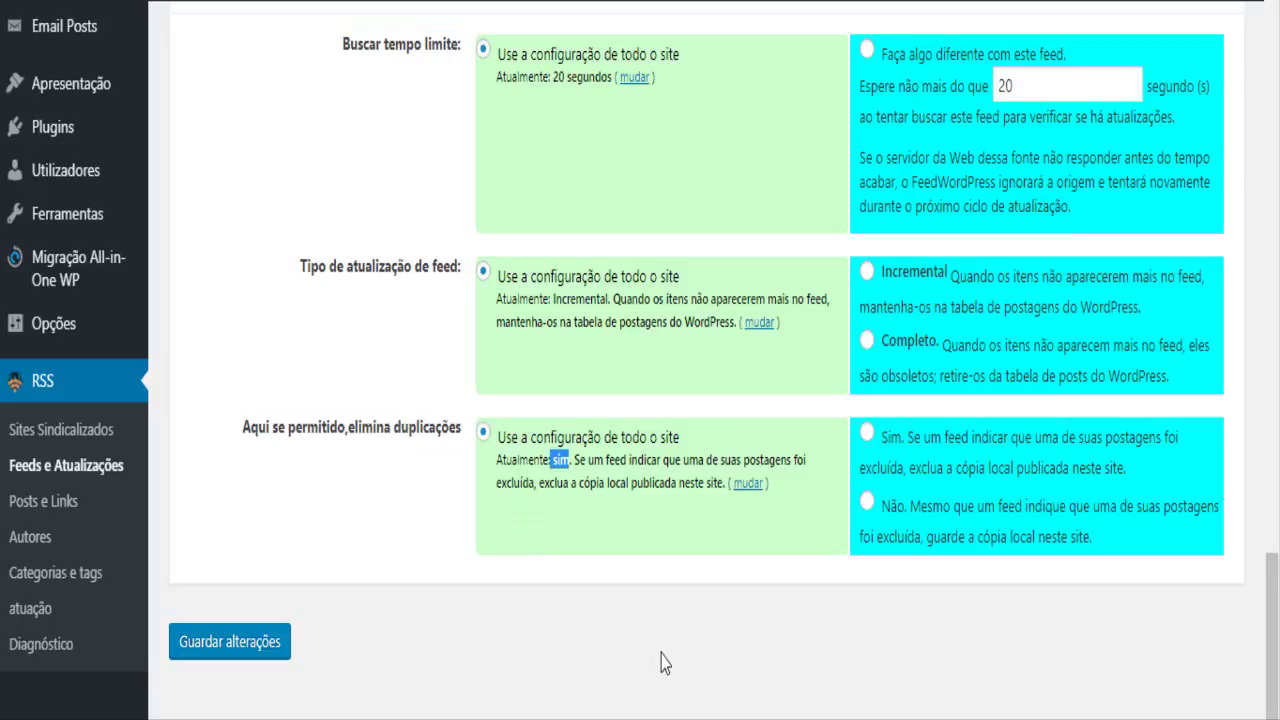
Step: Change the save button's label to "consulte suas postagens" and open the list of all articles
click(295, 650)
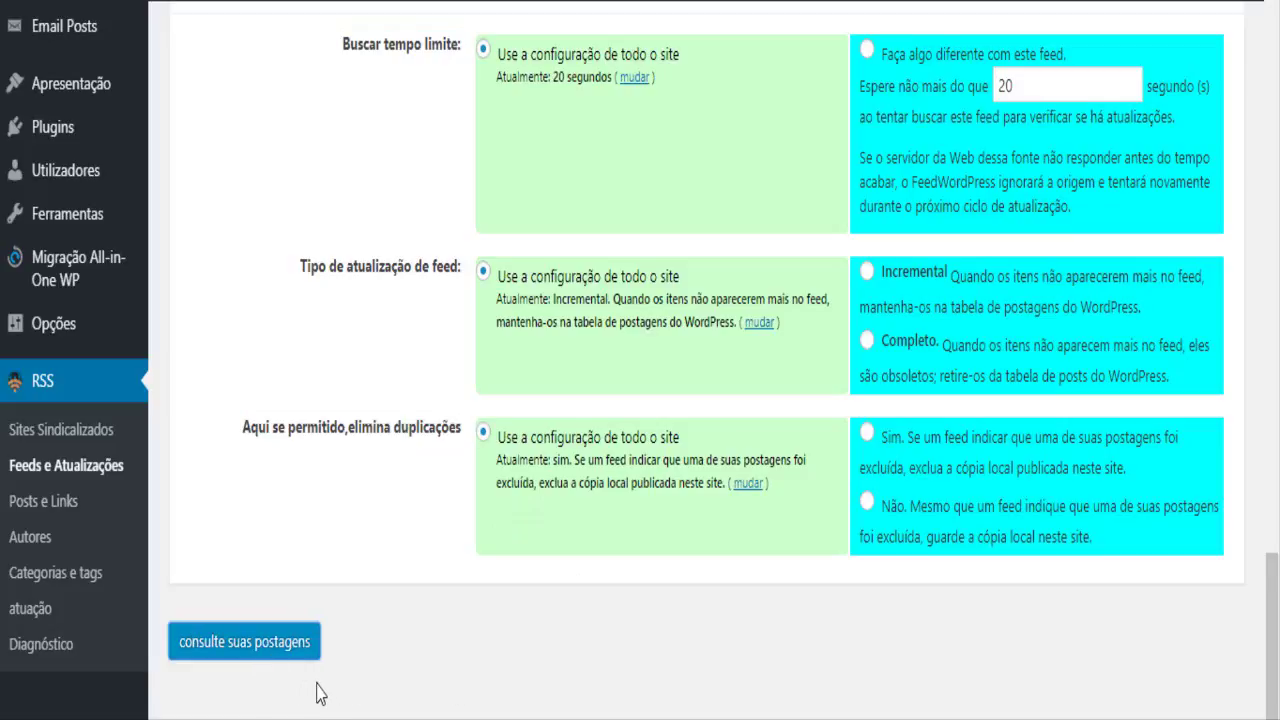
scroll(320, 695, up, 5)
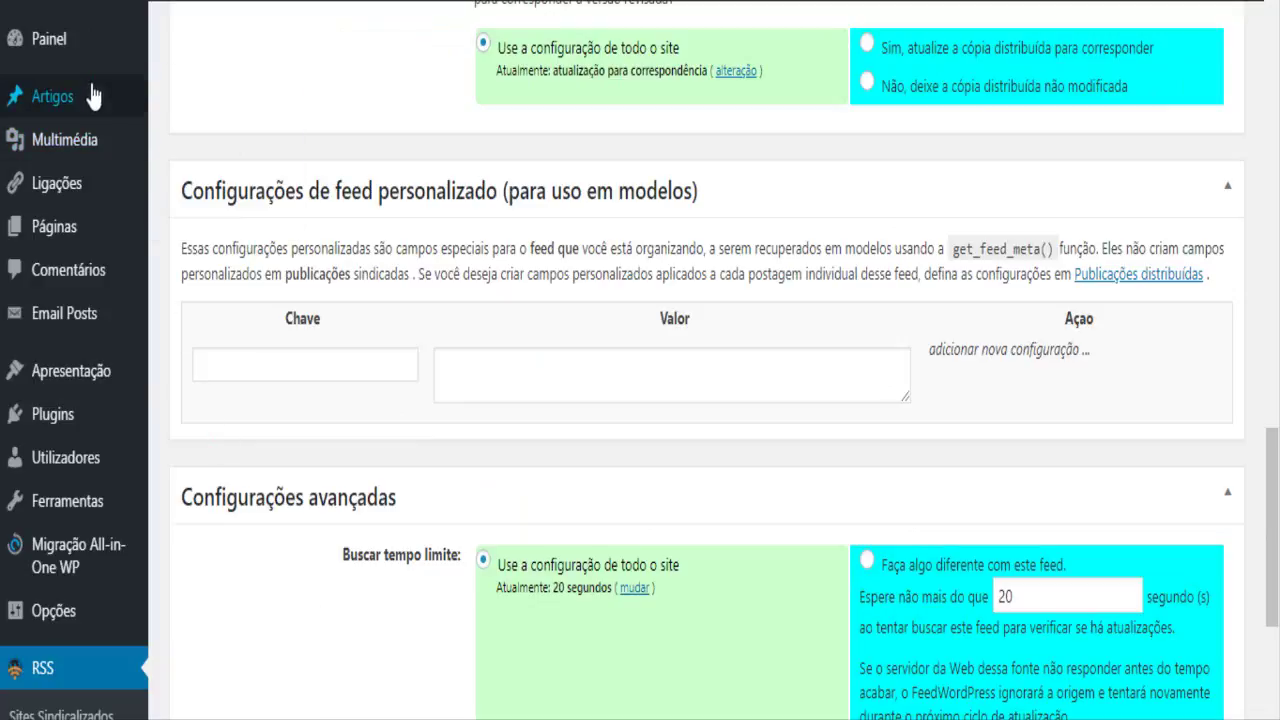
mouse_move(95, 97)
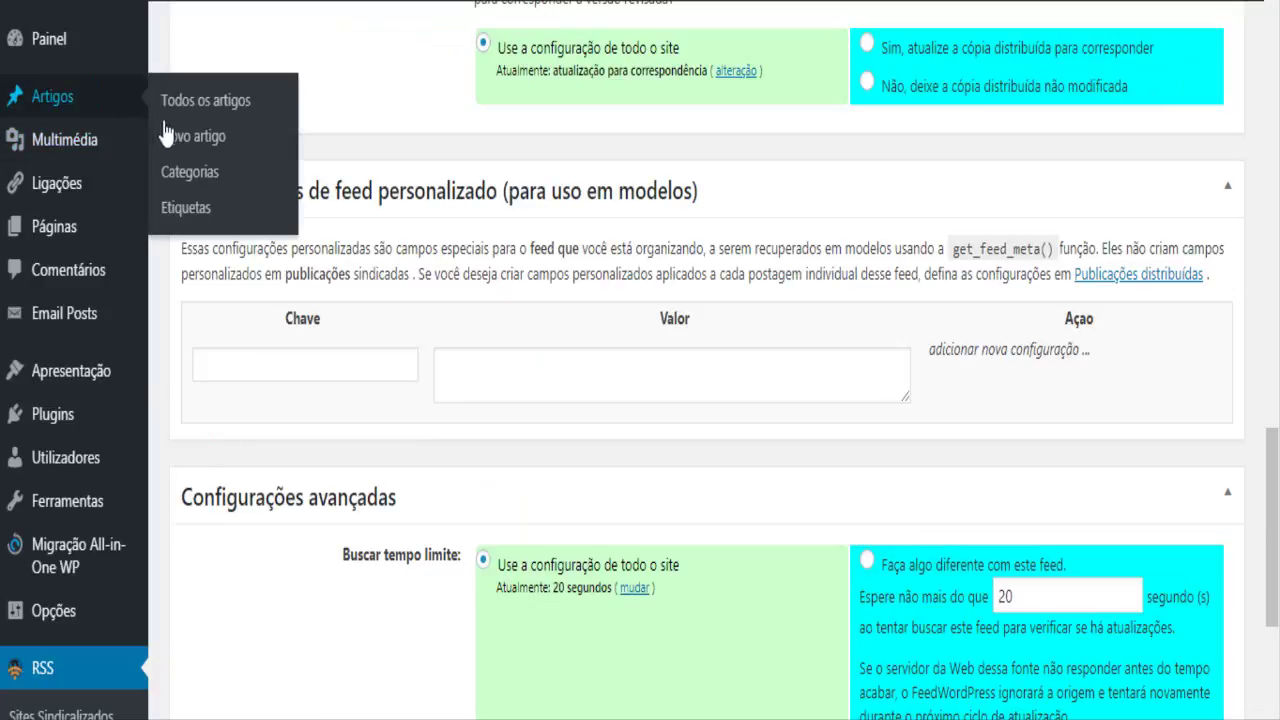
click(233, 104)
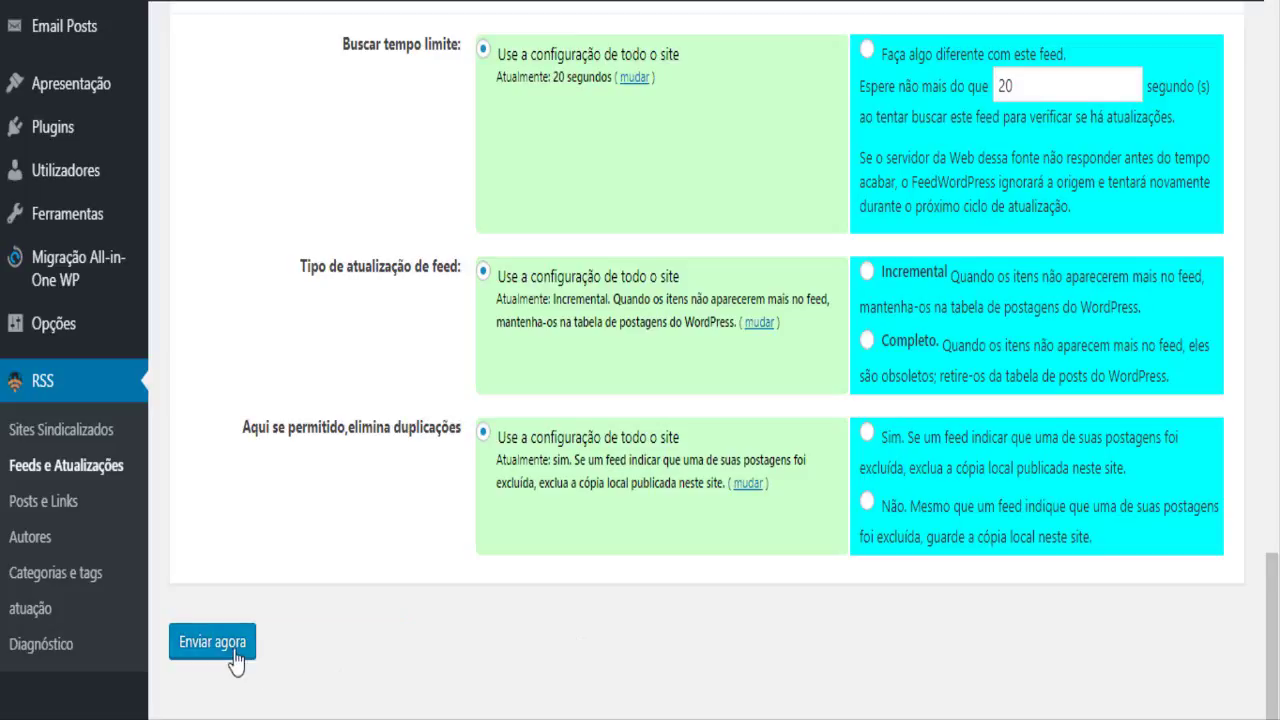
Step: Save the feed's settings and rewrite the last word of the confirmation message as "SUCESSO!"
click(222, 647)
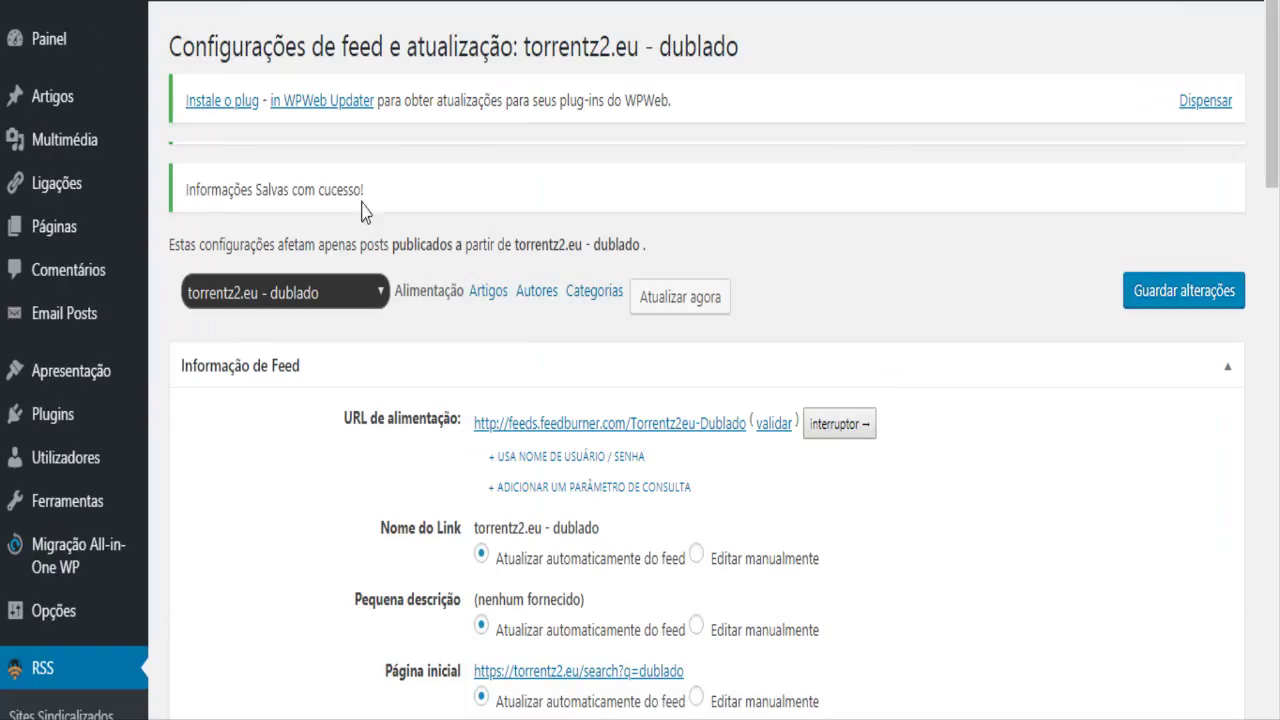
mouse_move(377, 193)
mouse_down()
mouse_move(196, 190)
mouse_move(397, 203)
mouse_up()
drag(317, 193, 369, 197)
drag(373, 190, 322, 190)
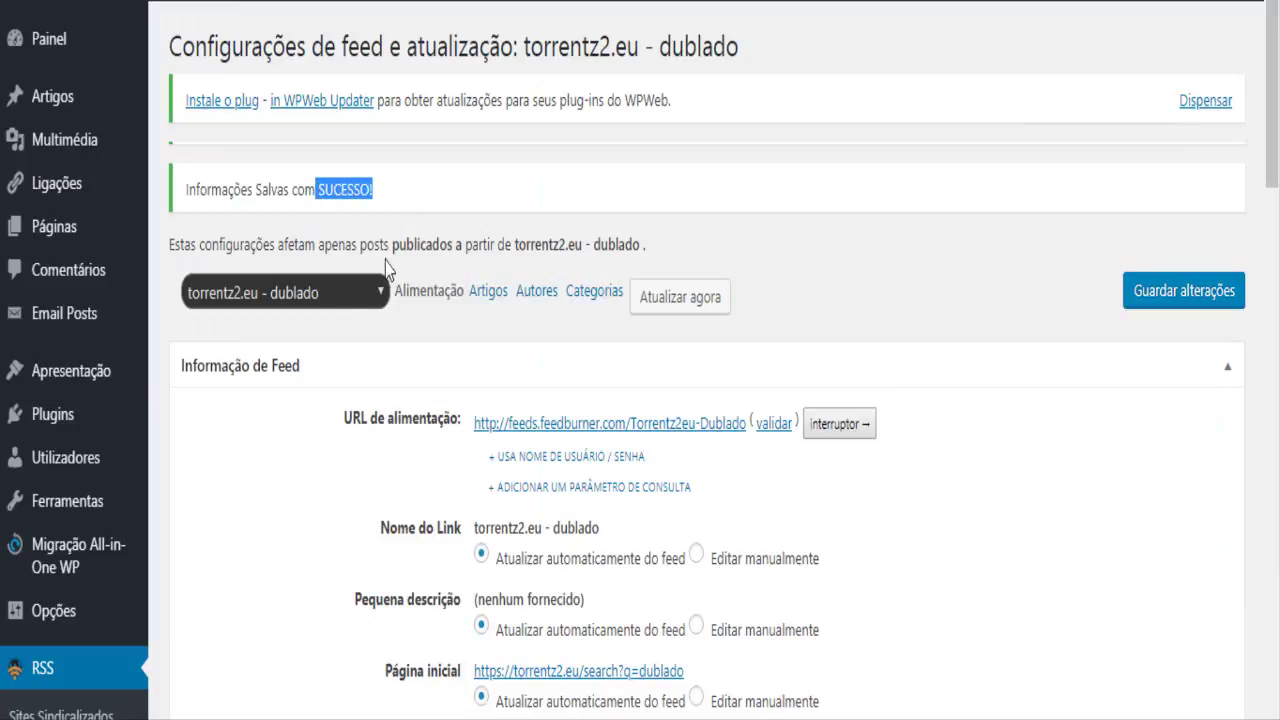
Step: Return to the syndicated sources, select torrentz2.eu - dublado, and run an immediate update of it
click(922, 264)
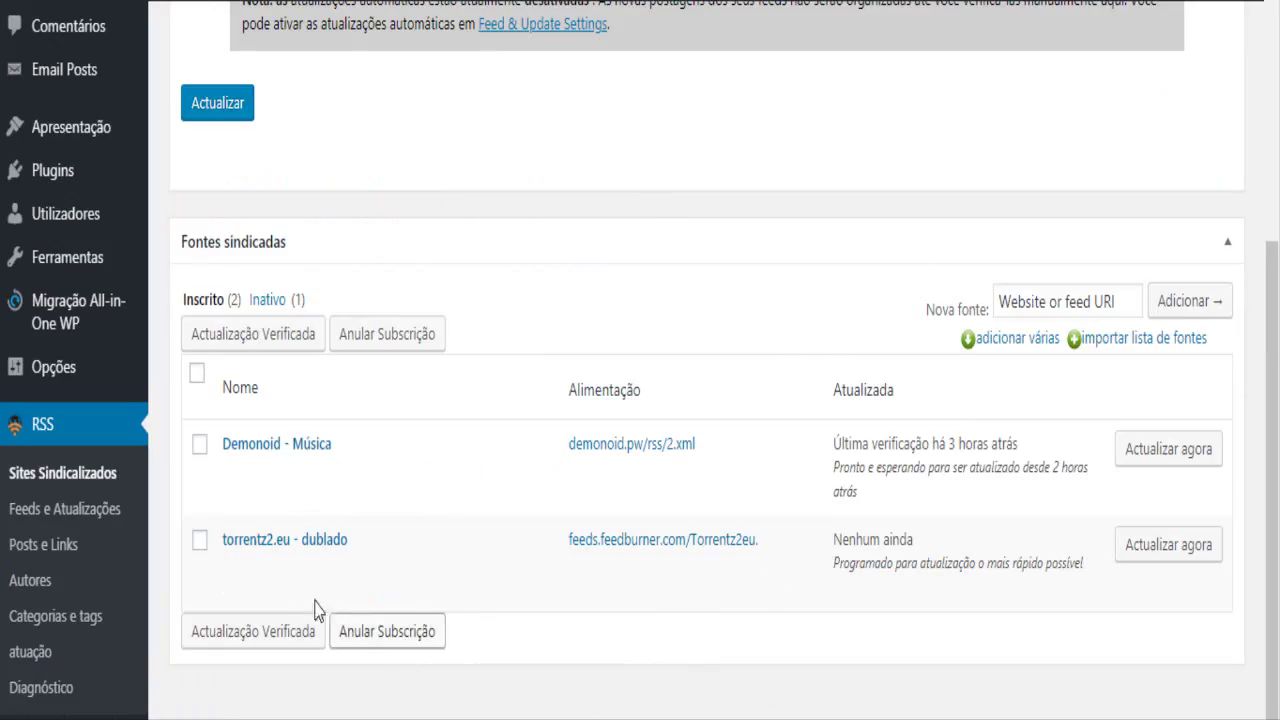
mouse_move(190, 565)
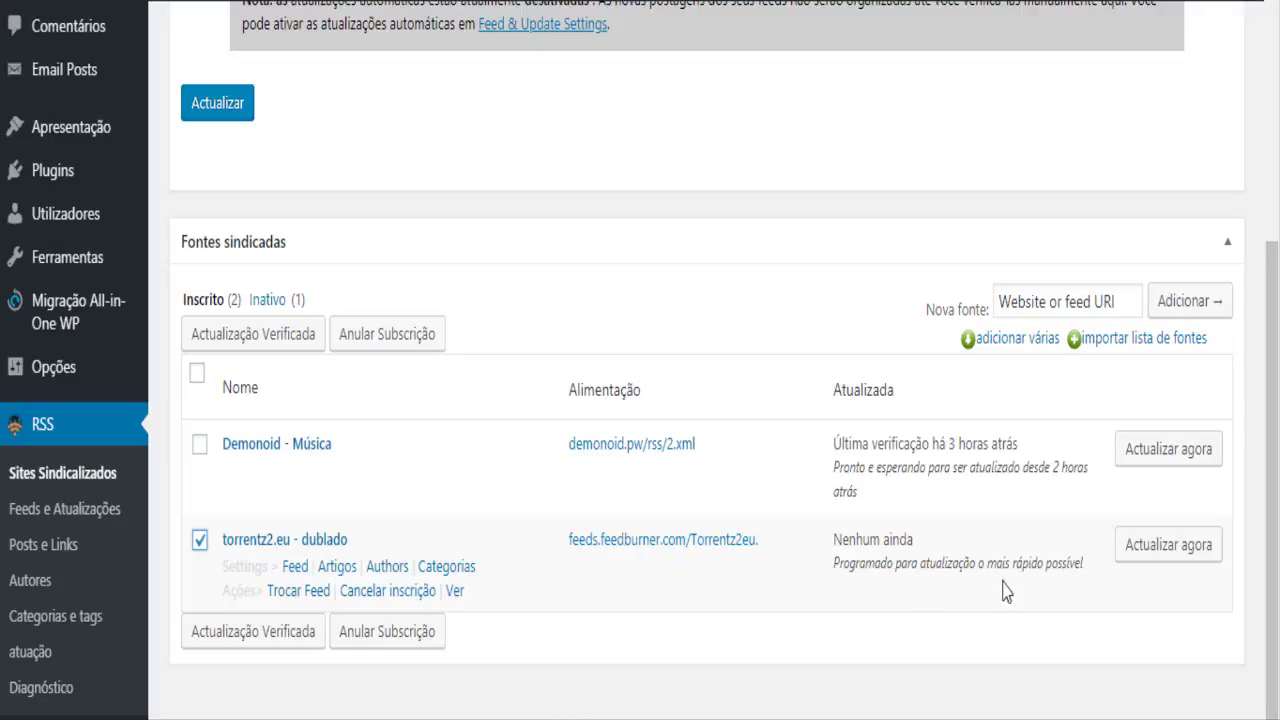
click(1145, 556)
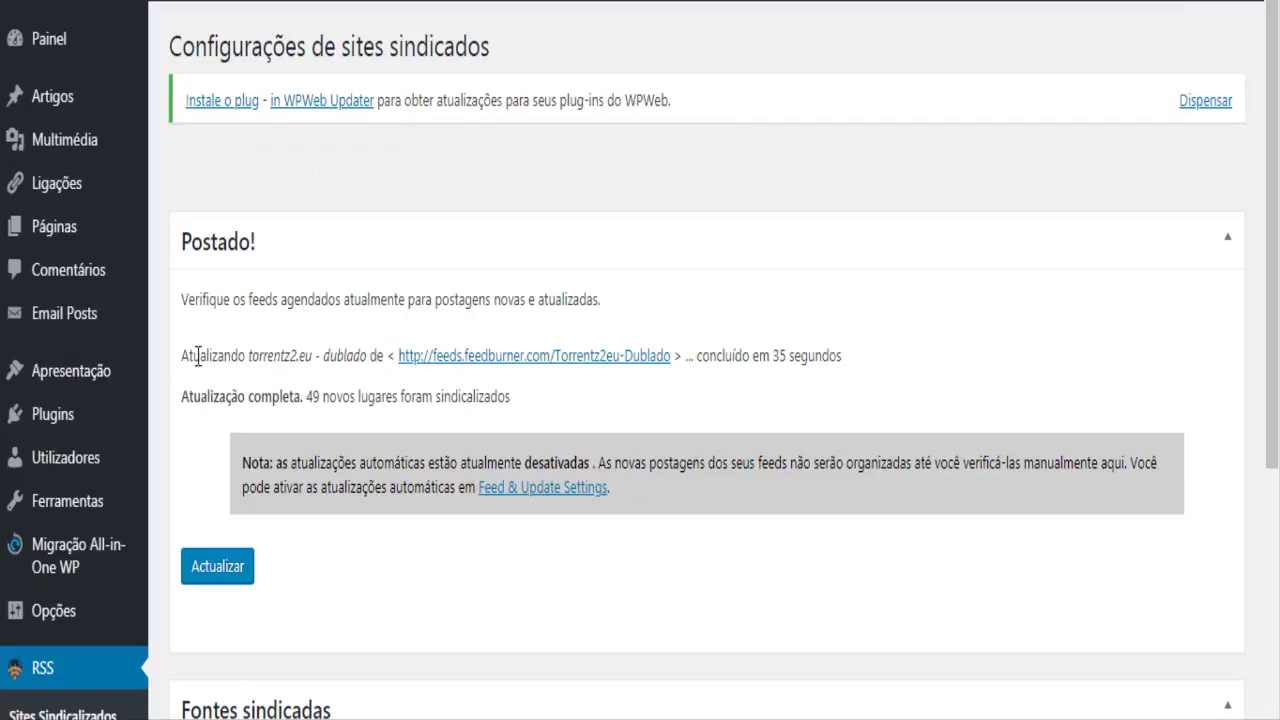
Step: Review the feed's update result and reword its completion message to end with "posts foram adicionados"
drag(200, 356, 693, 356)
click(854, 354)
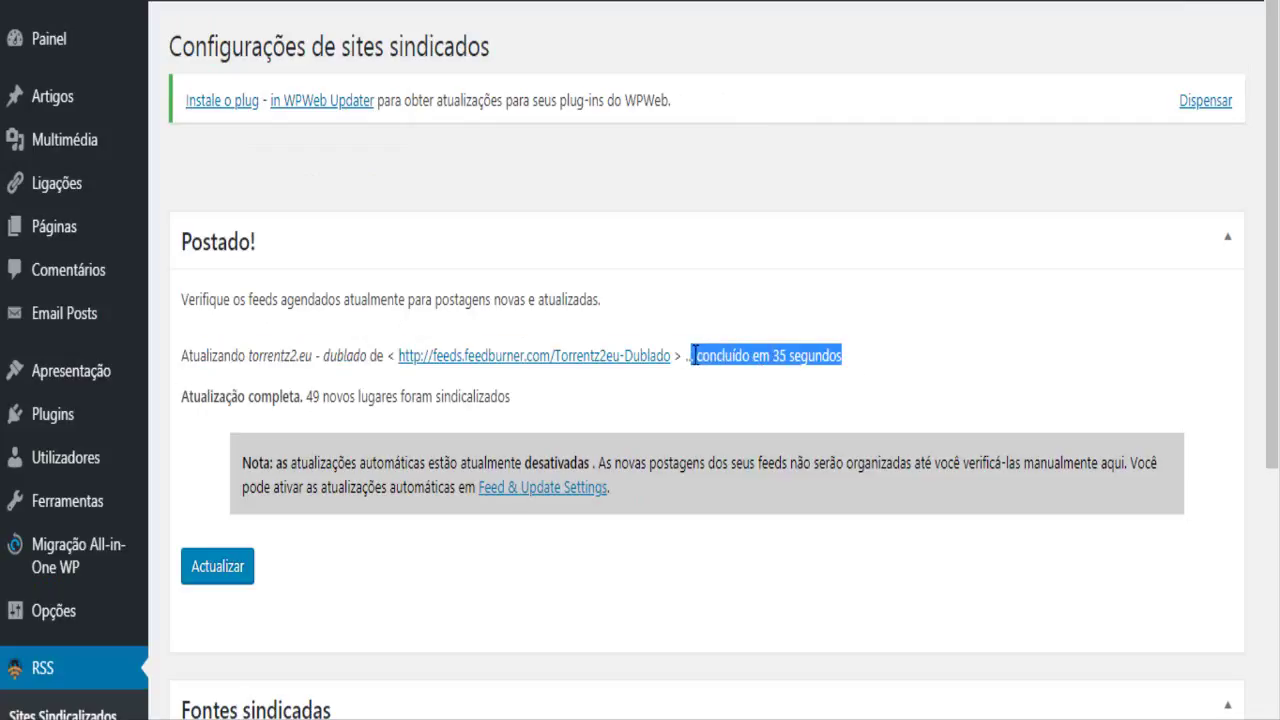
click(222, 390)
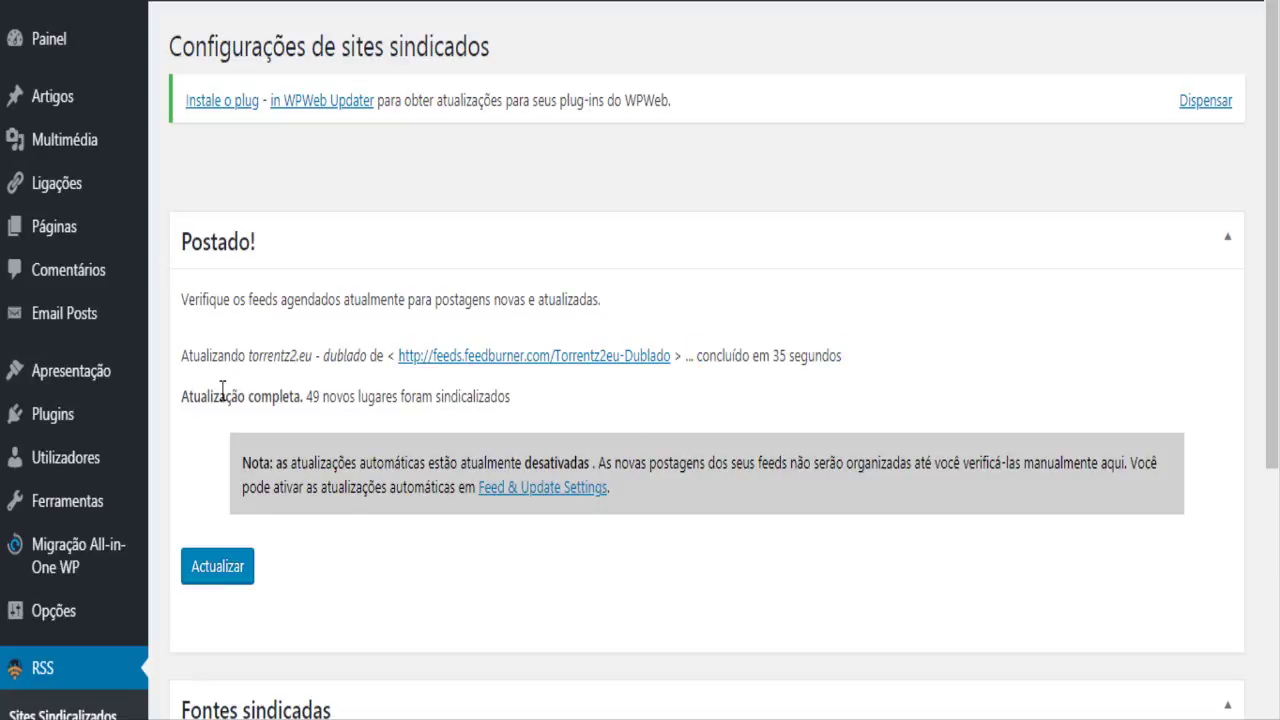
drag(306, 397, 523, 406)
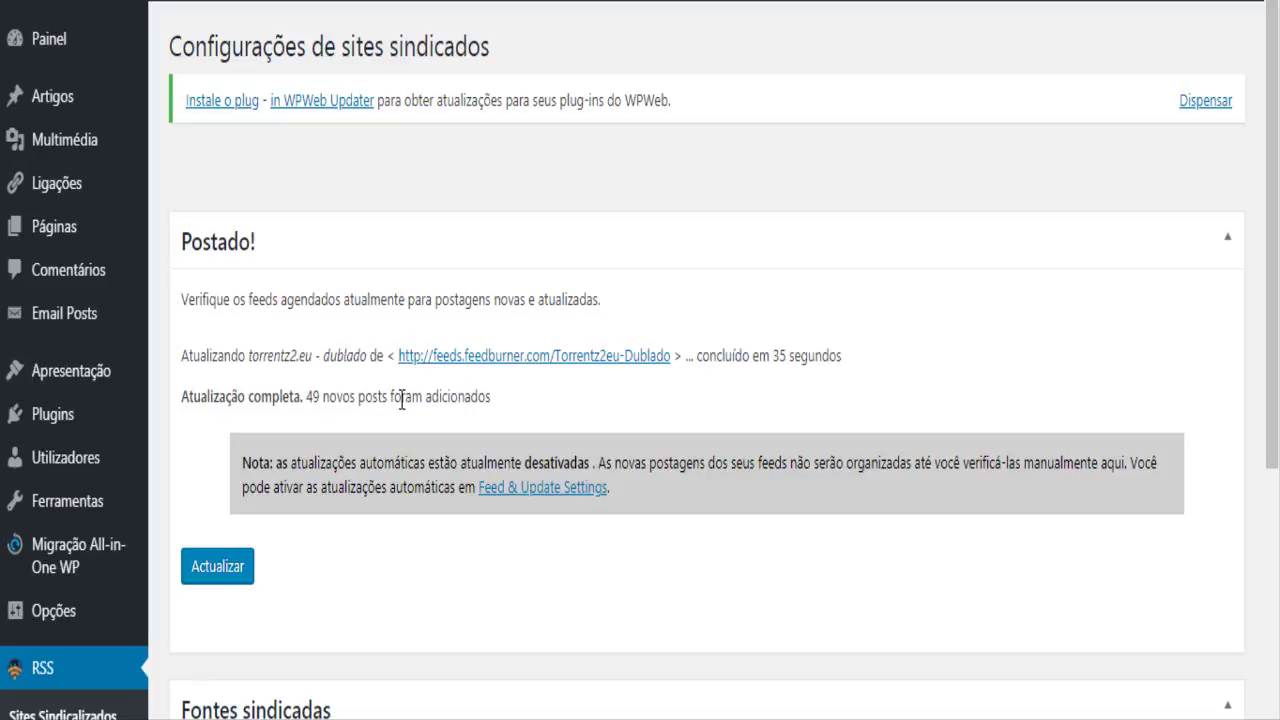
drag(358, 397, 519, 408)
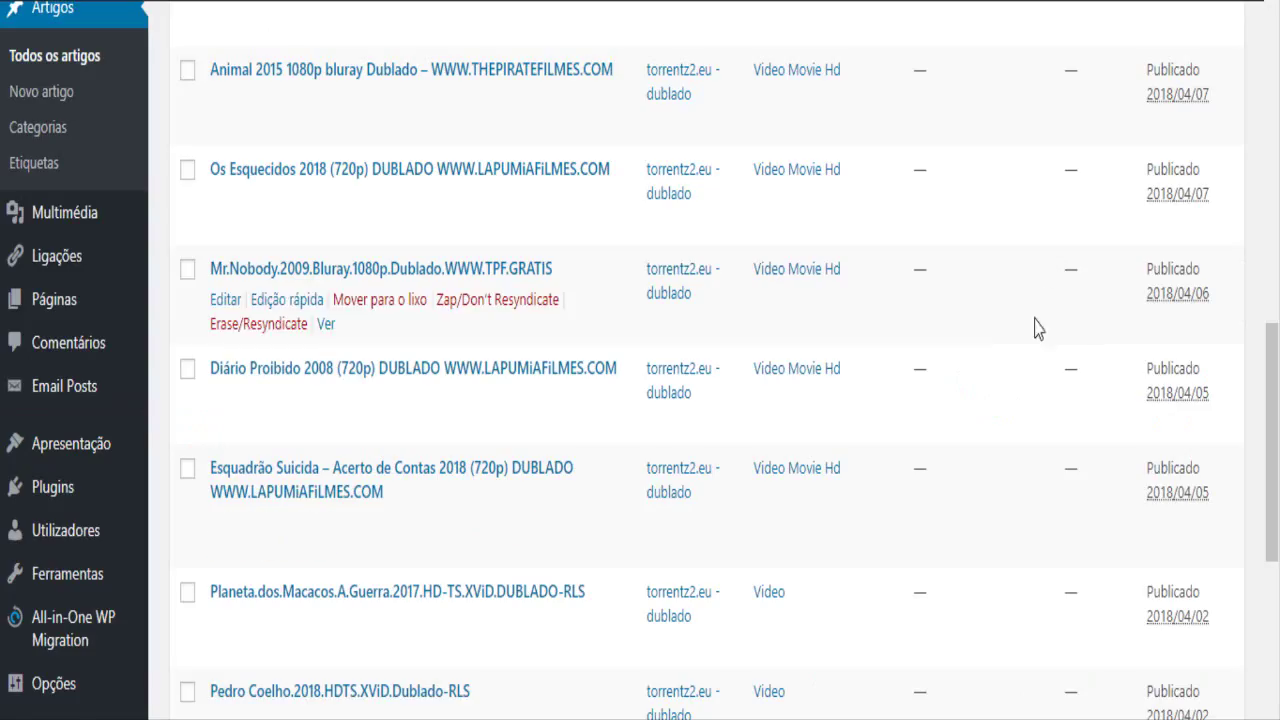
Step: Browse the imported torrentz2.eu - dublado posts in the article list, and look through the posts published on the site
scroll(893, 530, up, 5)
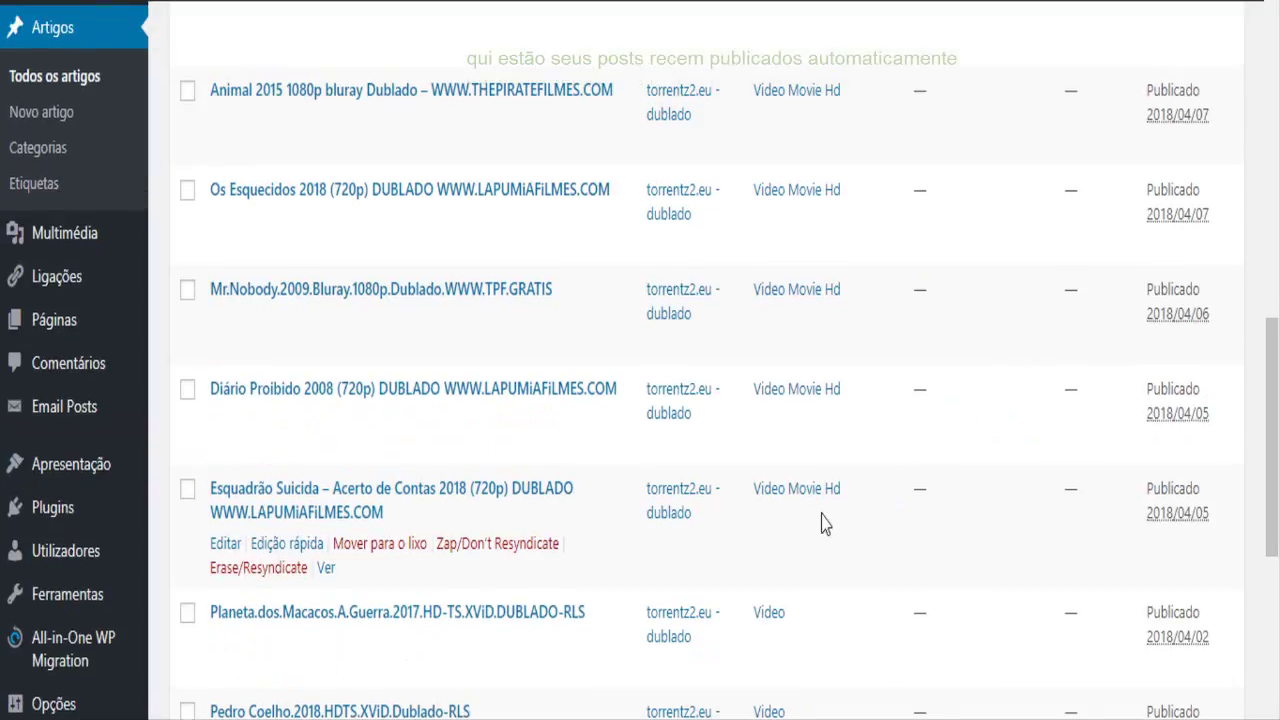
scroll(893, 528, up, 5)
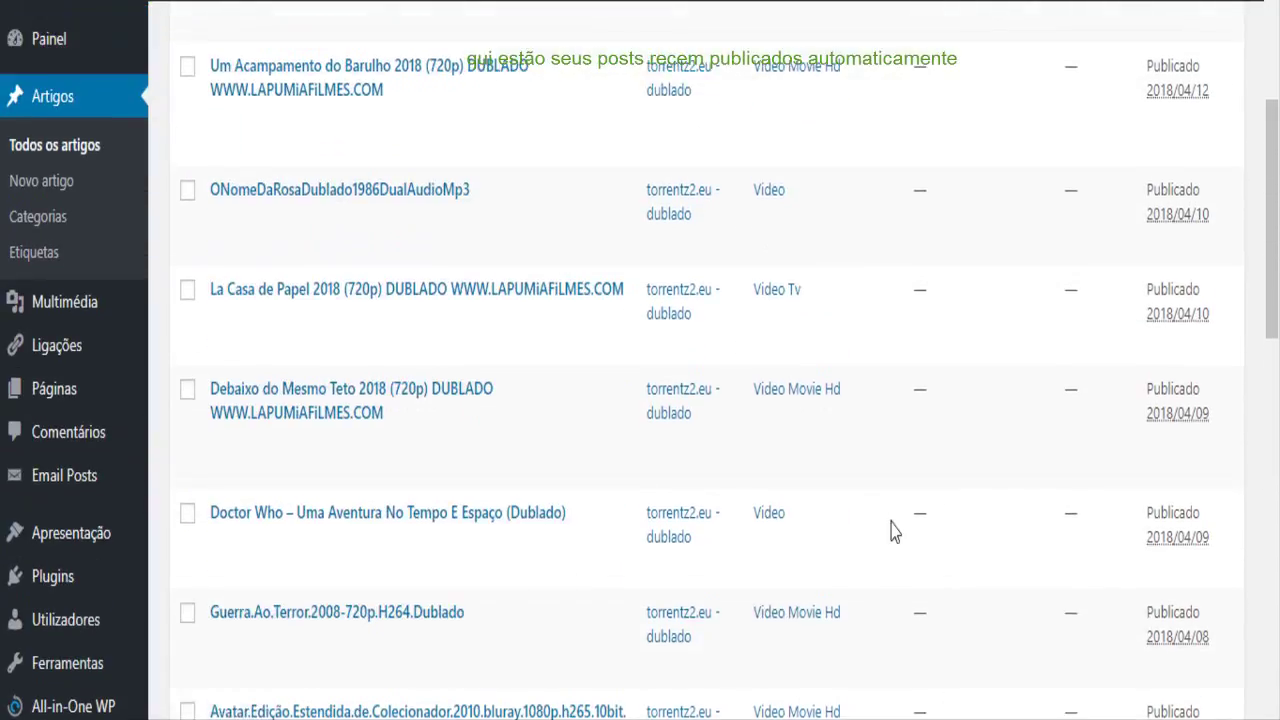
scroll(895, 565, up, 1)
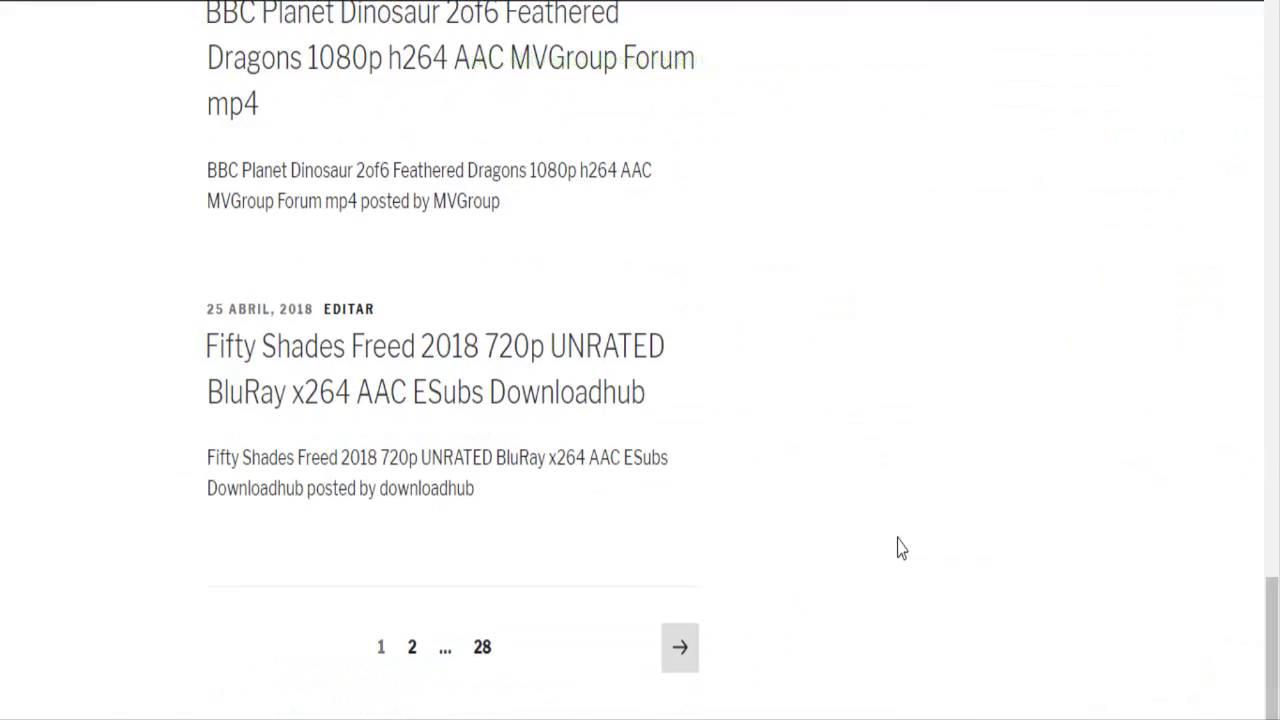
scroll(895, 560, up, 6)
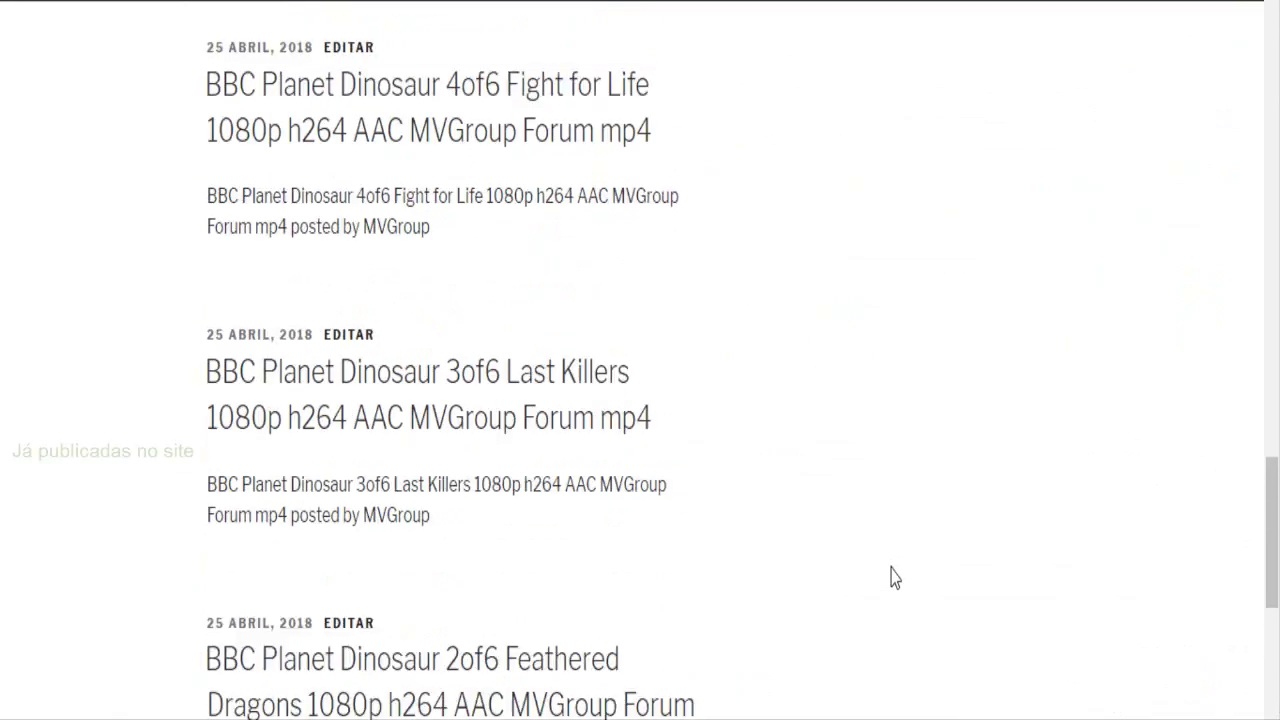
scroll(895, 578, up, 9)
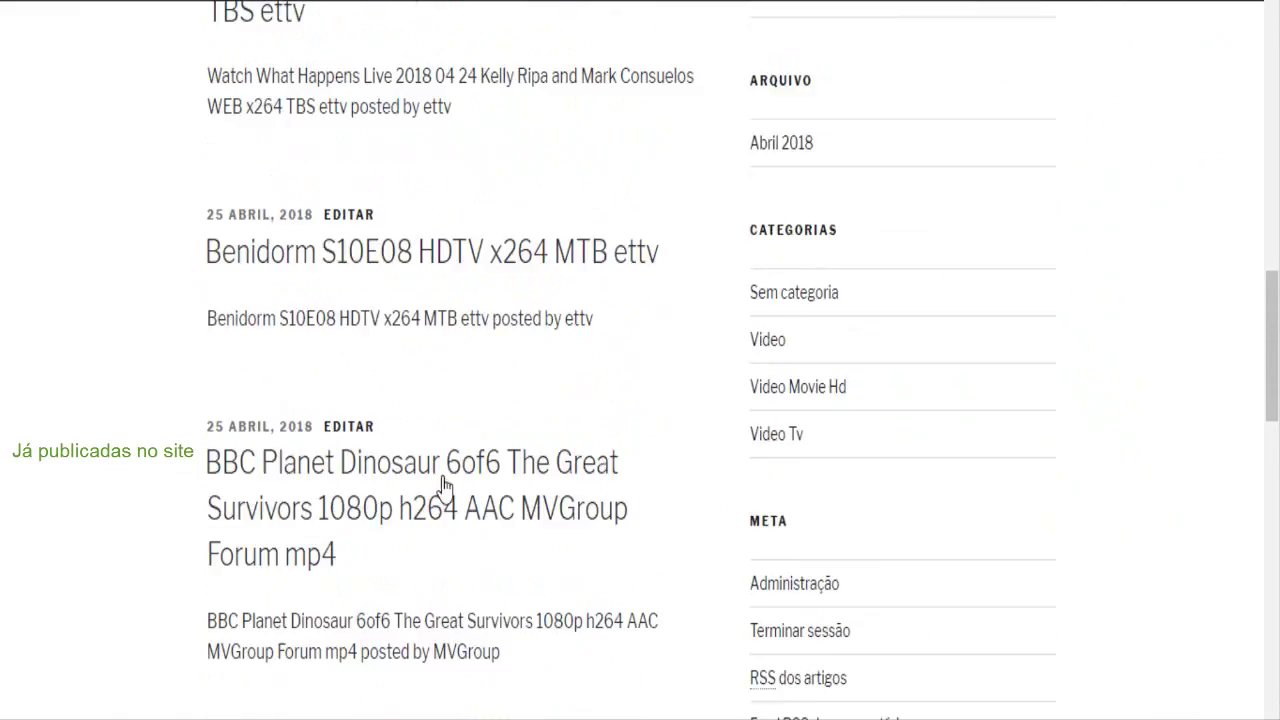
scroll(380, 400, up, 1)
scroll(437, 449, up, 1)
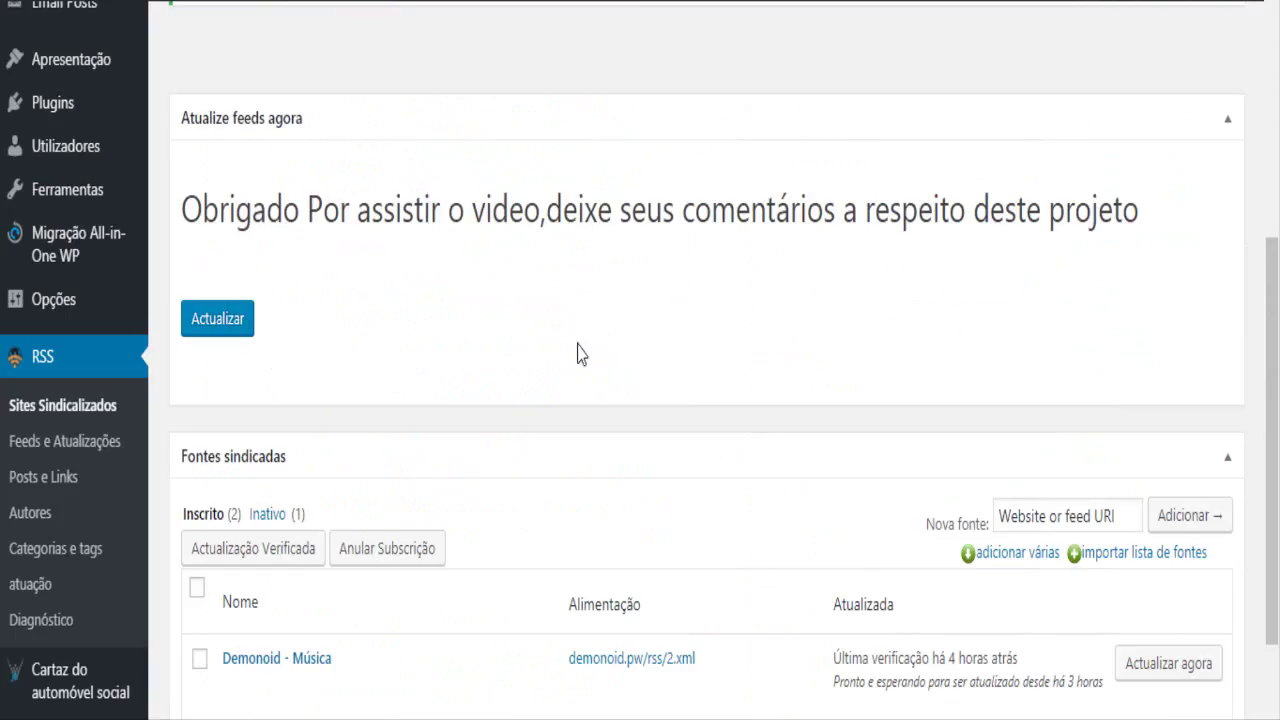
Step: Rewrite the feed update panel's text with notes on adding a Cron Jobs entry for any site URL every 5 minutes to trigger posting
triple_click(1159, 207)
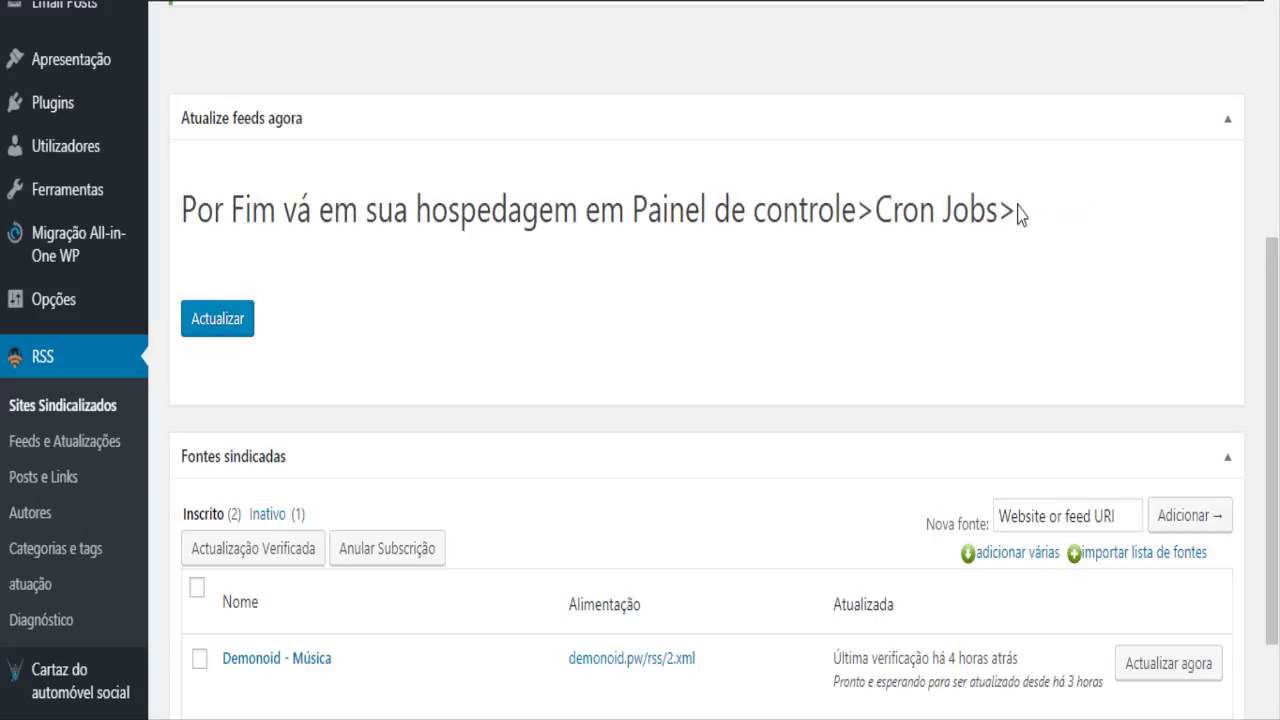
drag(1020, 214, 877, 203)
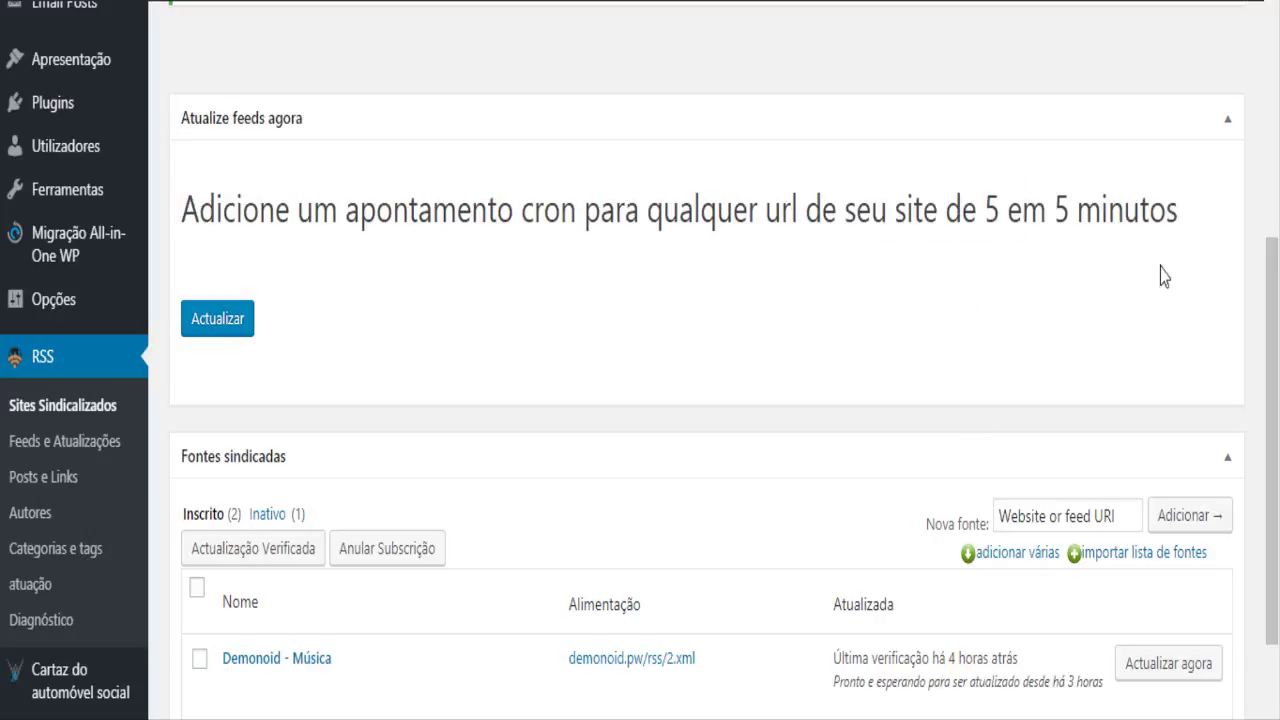
drag(1177, 214, 981, 212)
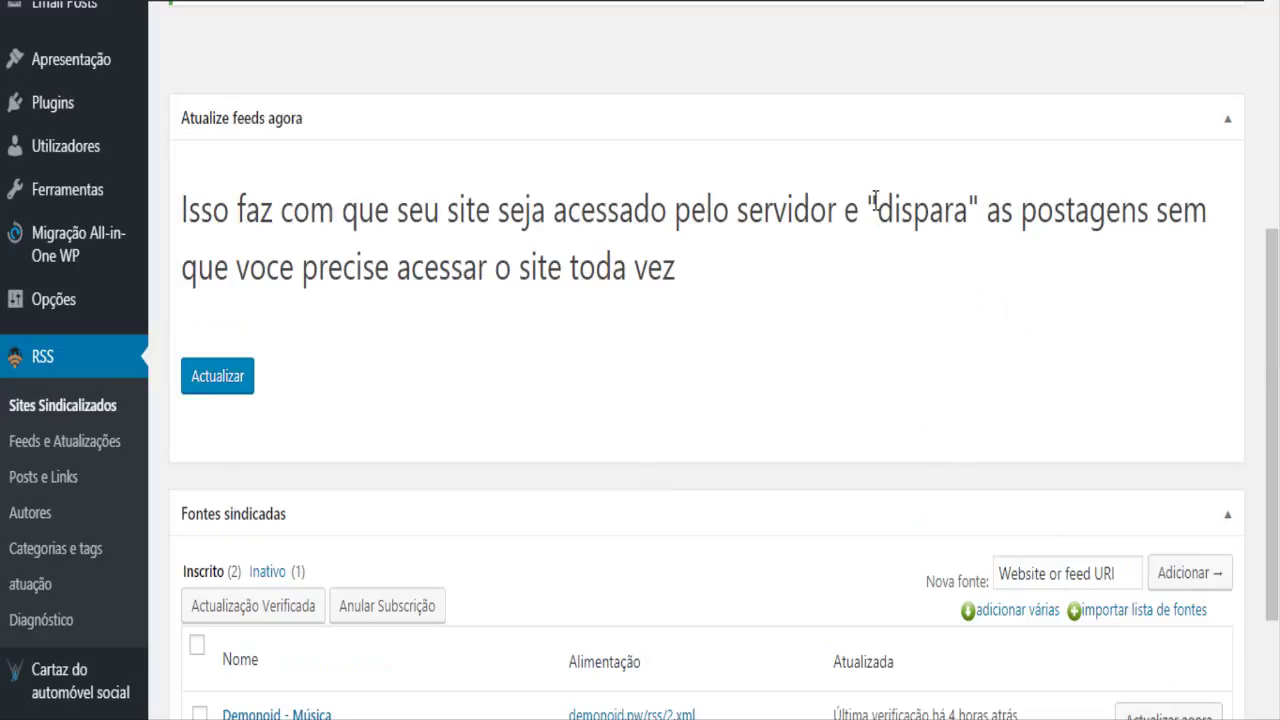
drag(875, 199, 970, 198)
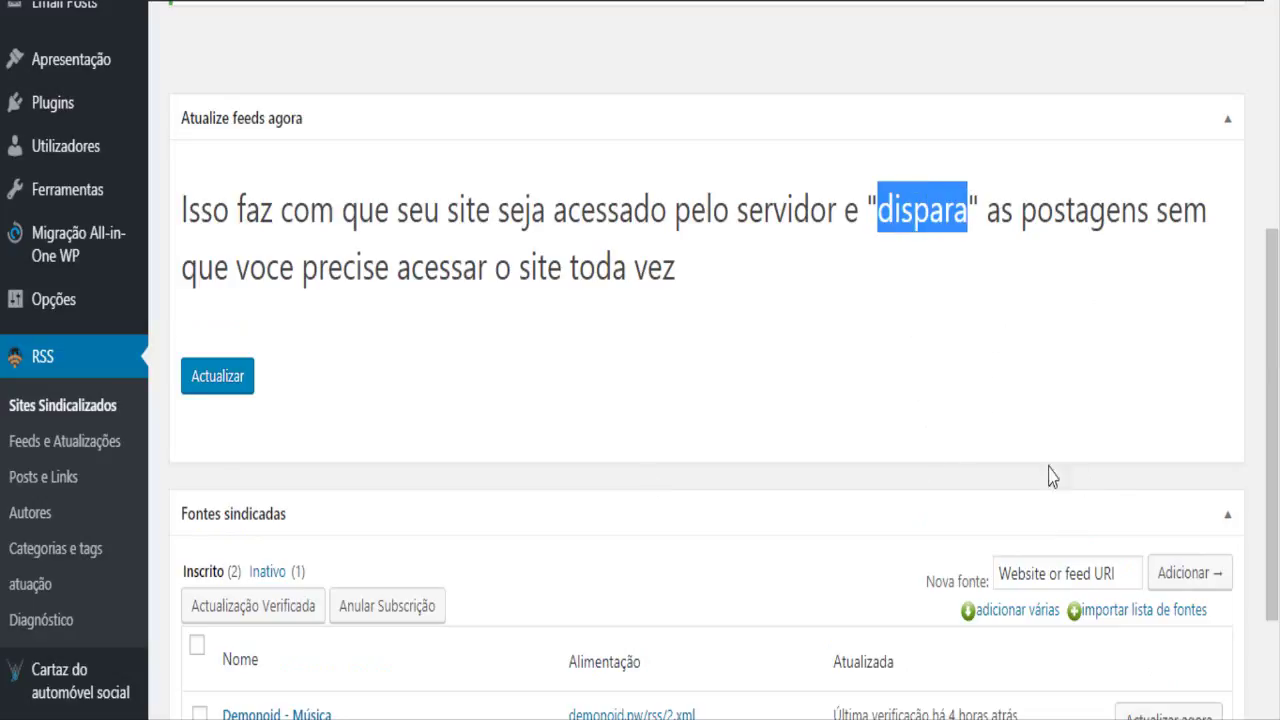
click(716, 275)
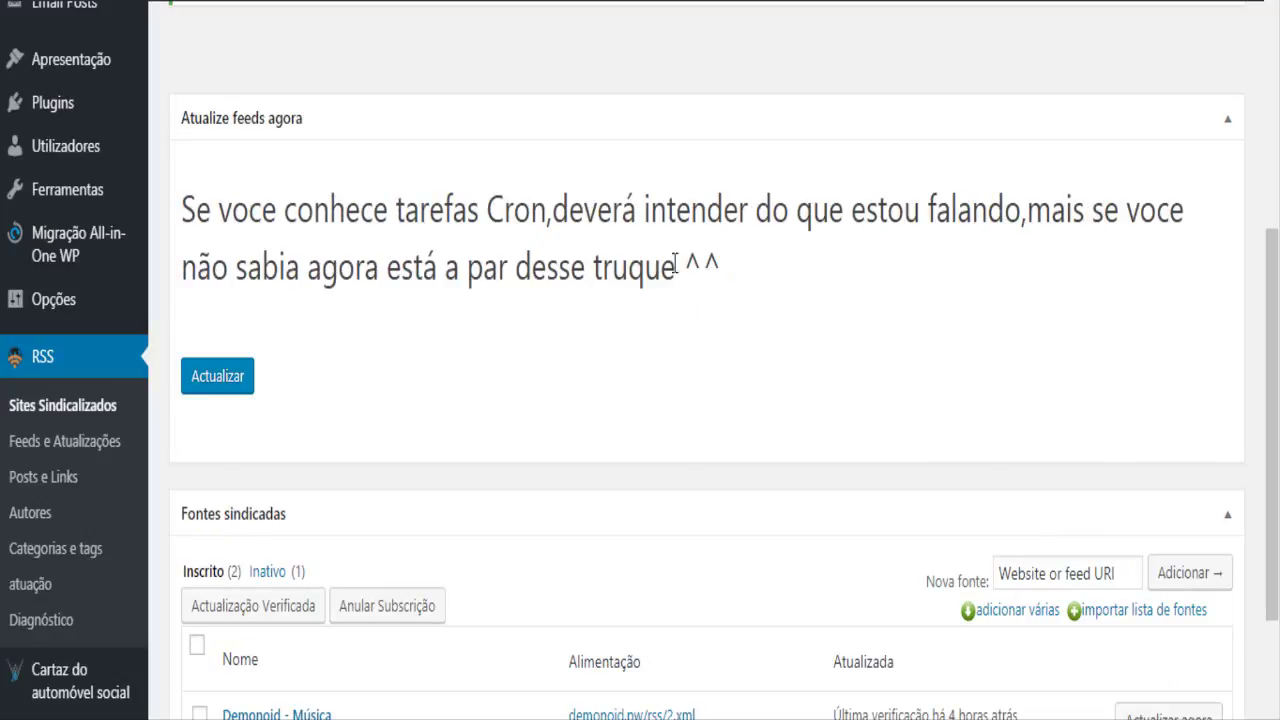
Step: Switch to the 000webhost control panel, go to the site's Manage Cron Jobs section, and open the form for creating a new cron job
drag(720, 268, 542, 298)
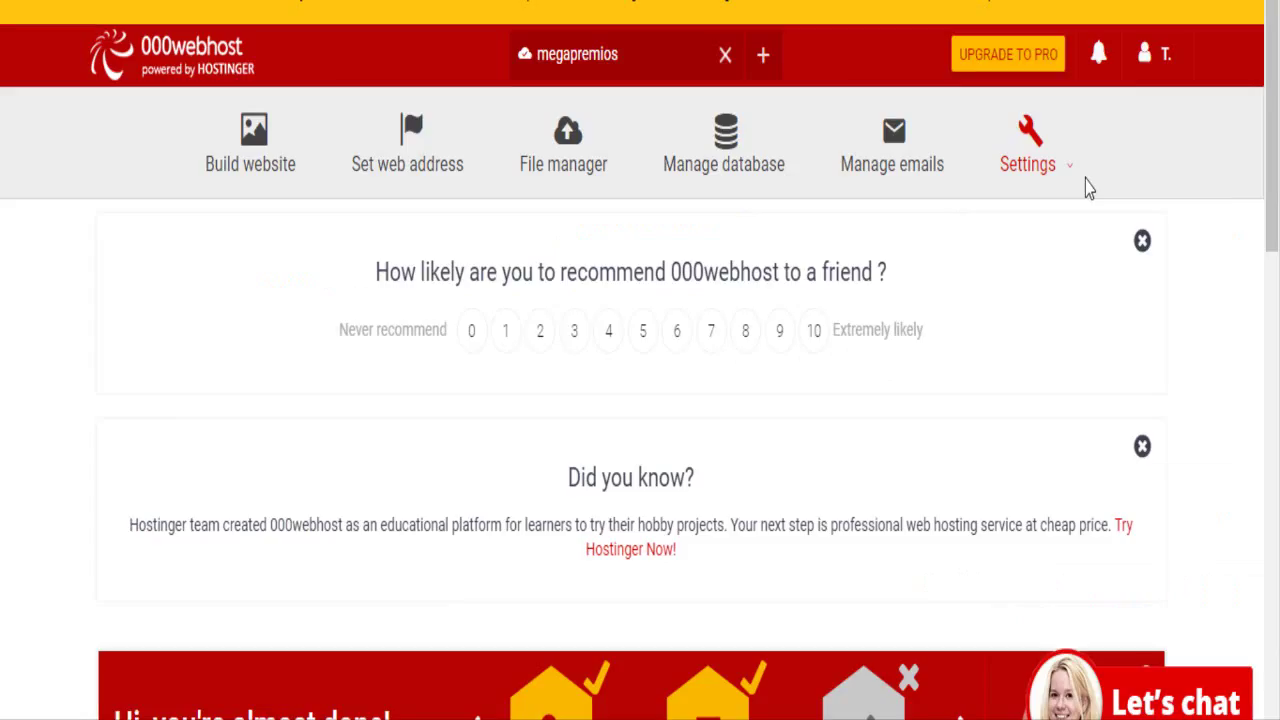
click(1086, 189)
scroll(843, 636, down, 6)
drag(388, 326, 150, 328)
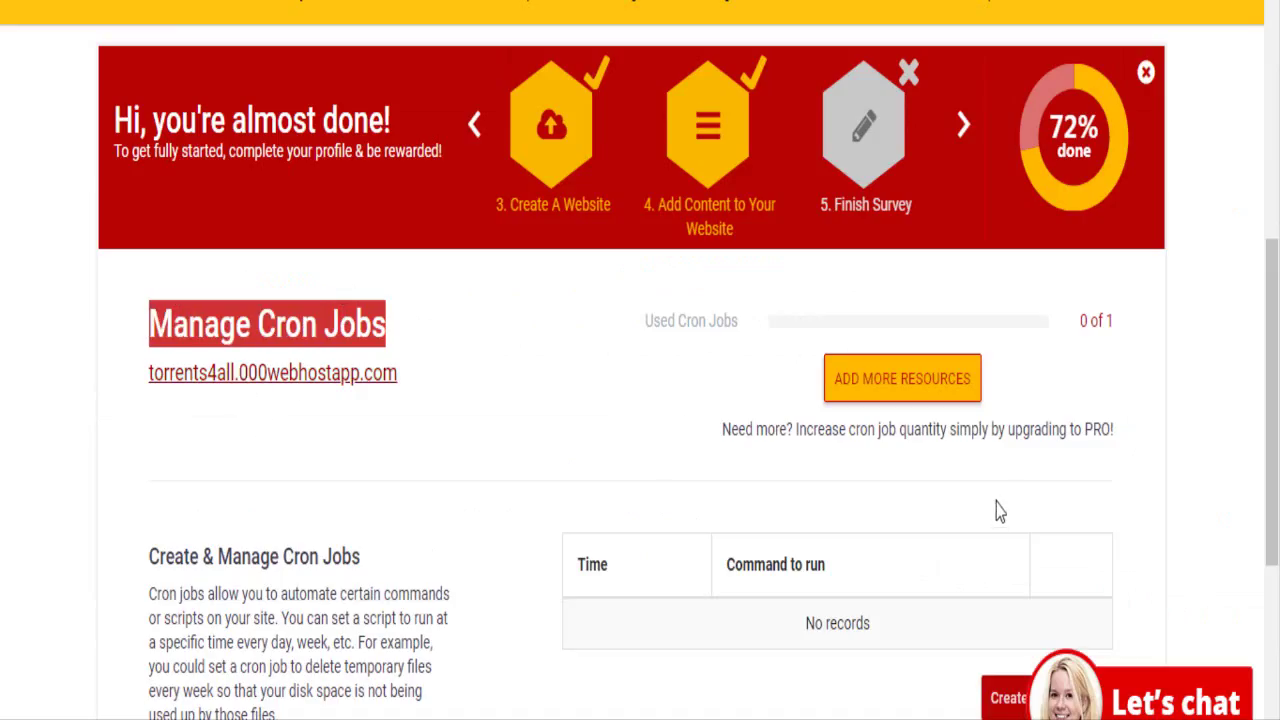
scroll(1051, 449, down, 3)
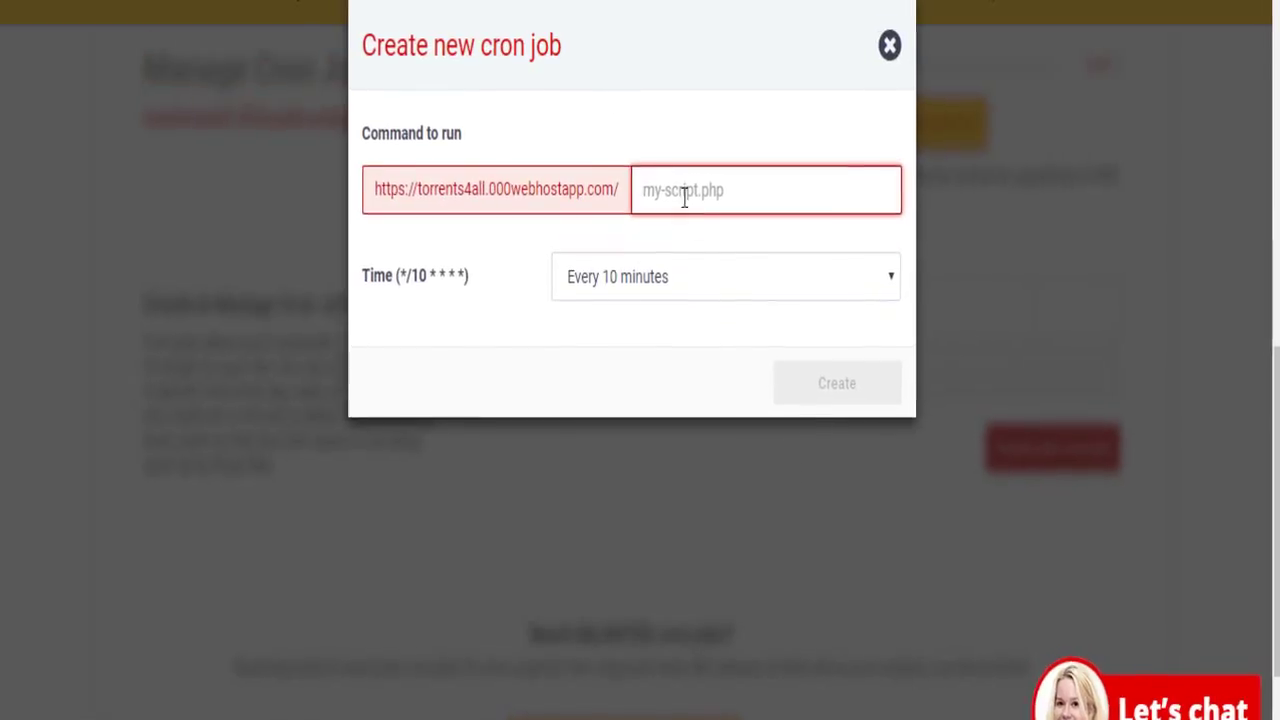
Step: Write the notes "pode ser qualquer url" and "eu vou colocar essa de resultado de pesquisa" in turn as the cron job's command
click(684, 198)
text(pode )
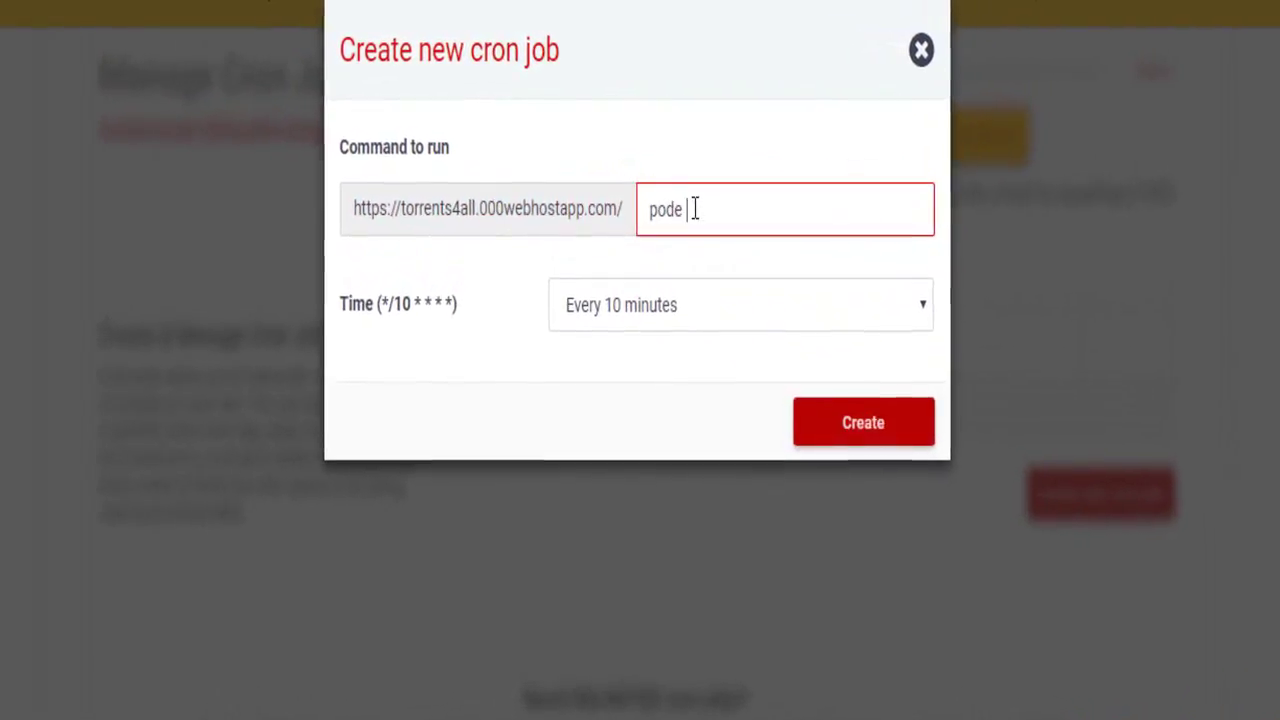
text(ser qual)
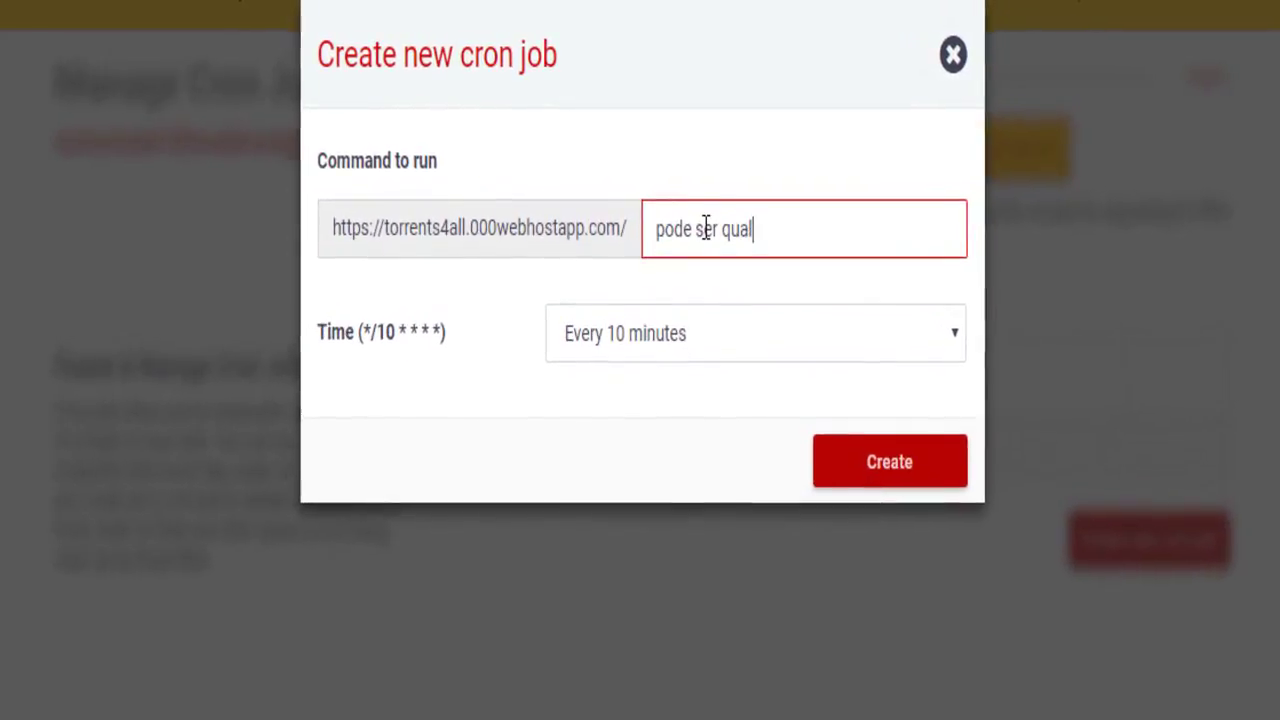
text(quer url)
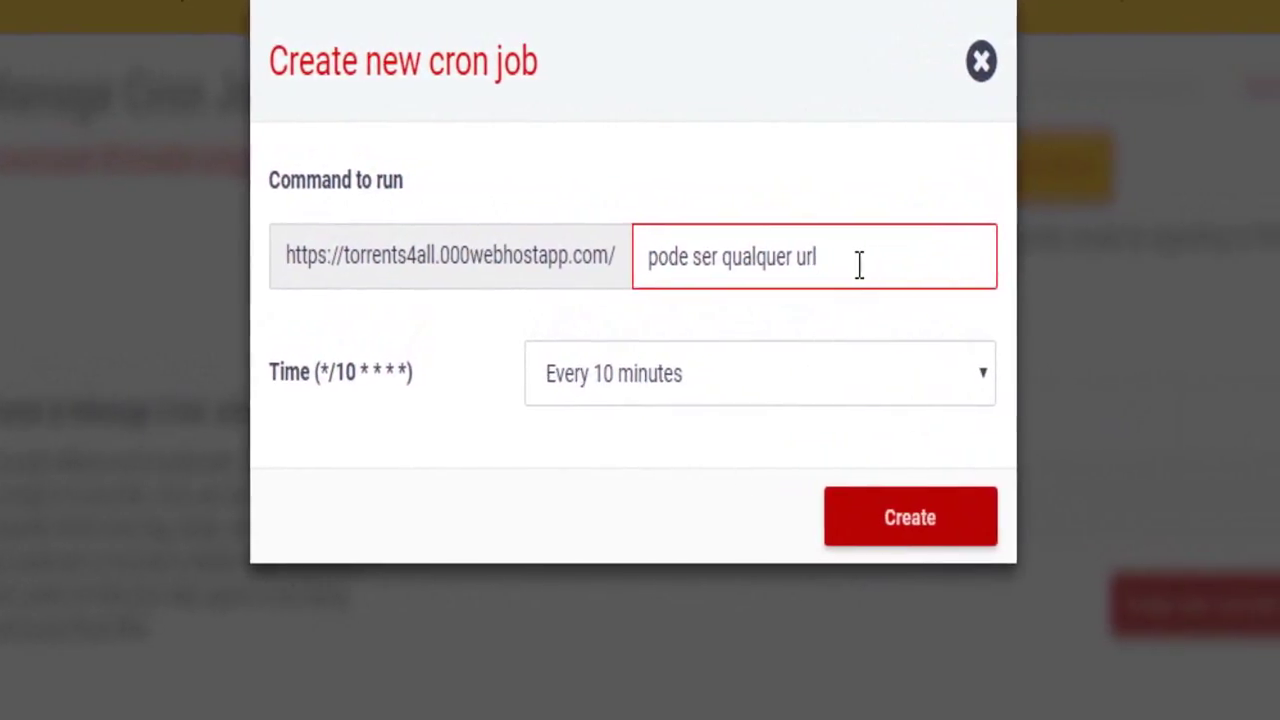
drag(859, 263, 629, 257)
text(eu v)
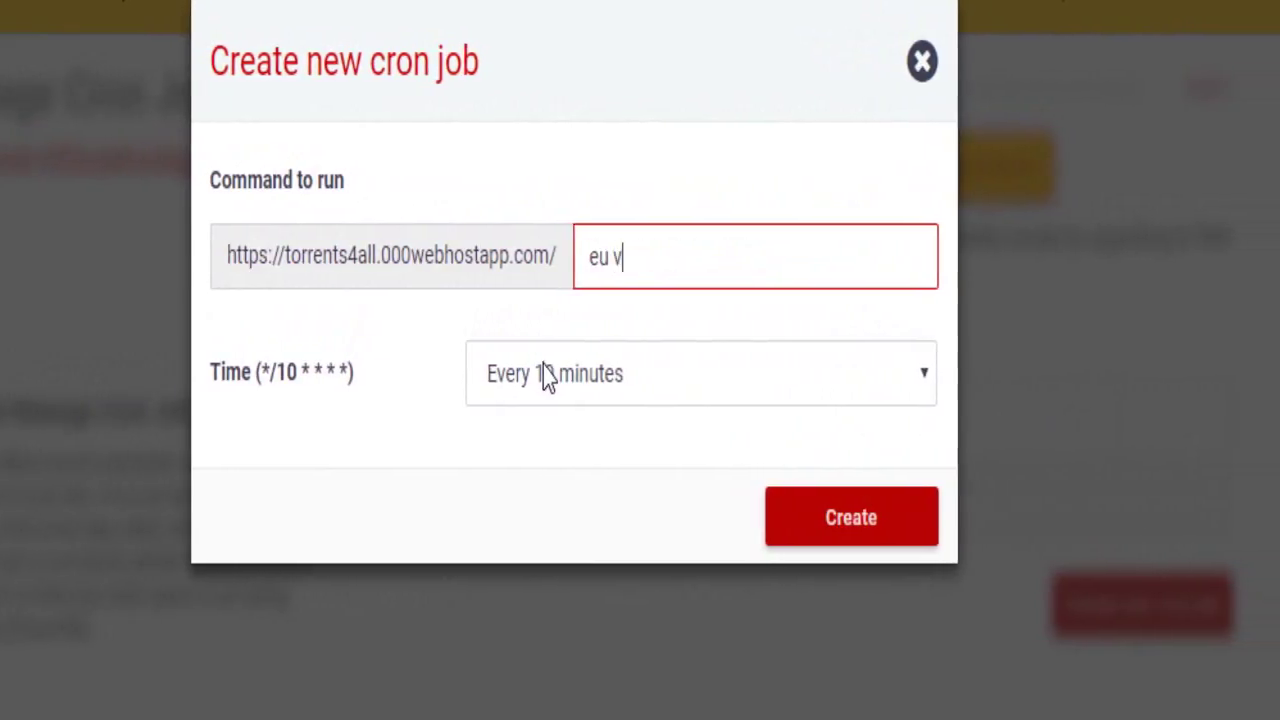
text(ou colocar )
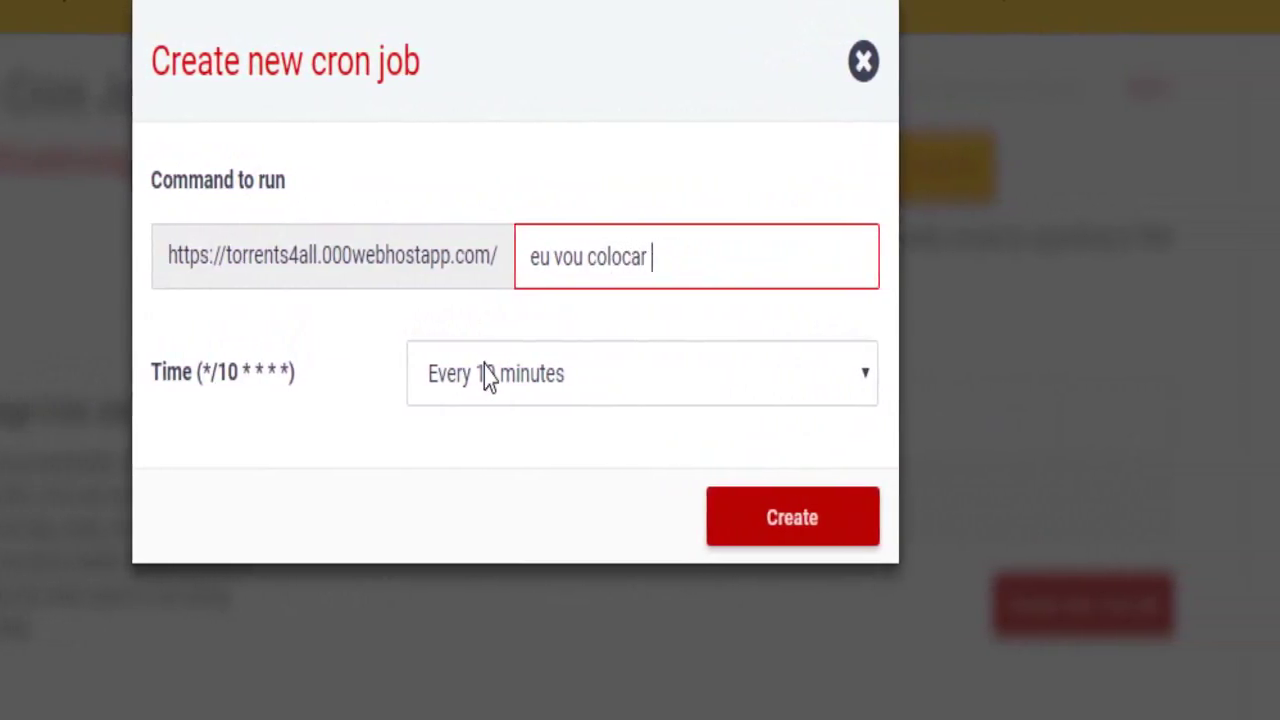
text(essa de resultado de)
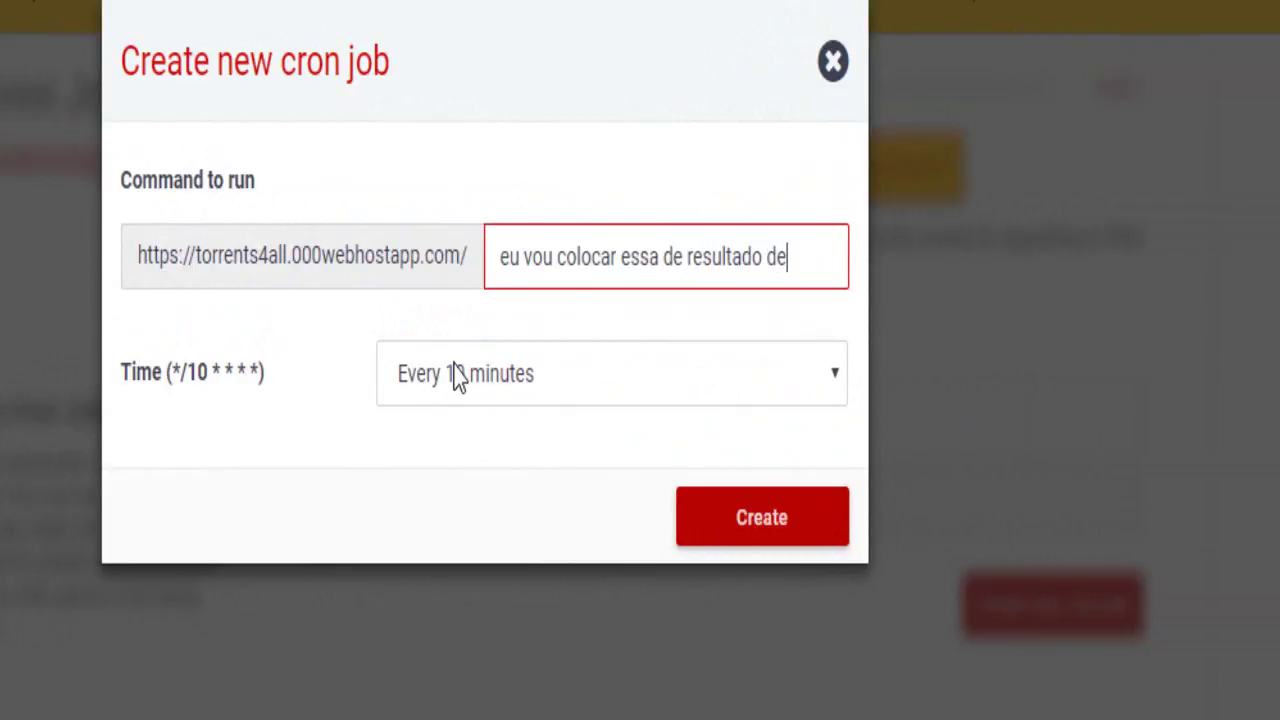
text(squisa)
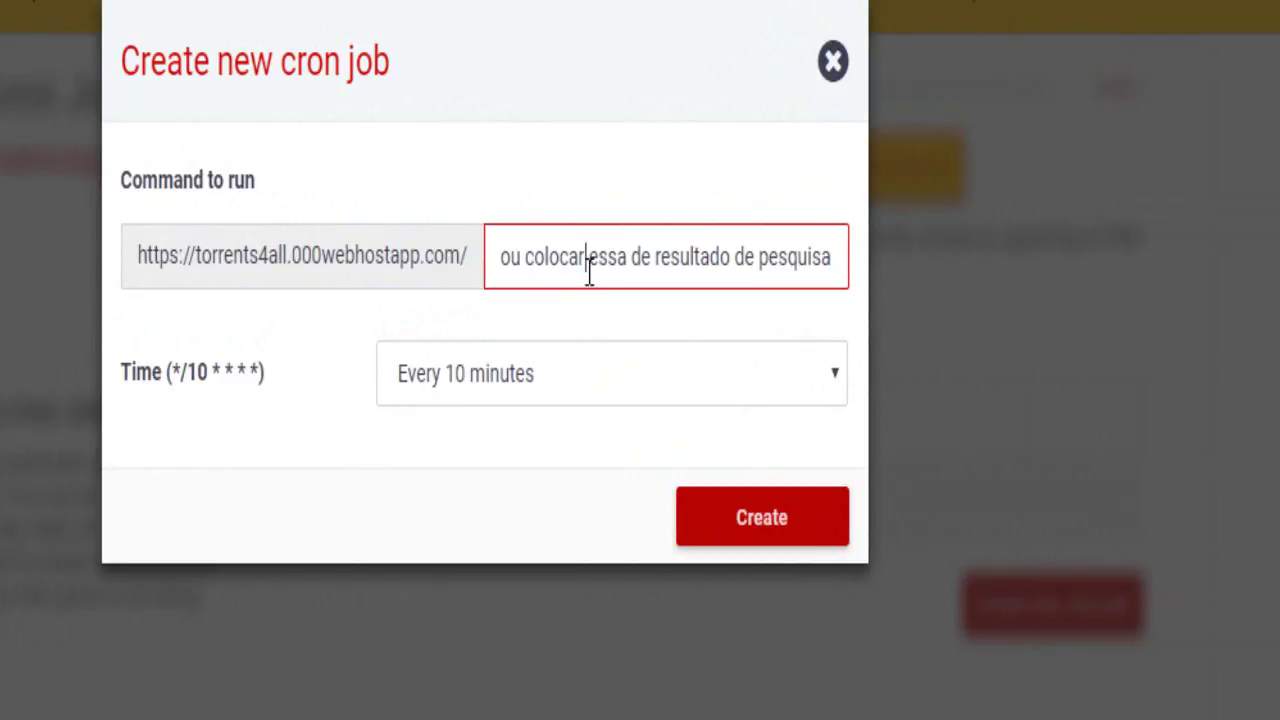
Step: Replace the cron job's command with the site search URL ending ?s=cronn
key(ctrl+a)
key(BackSpace)
text(?s=cronn)
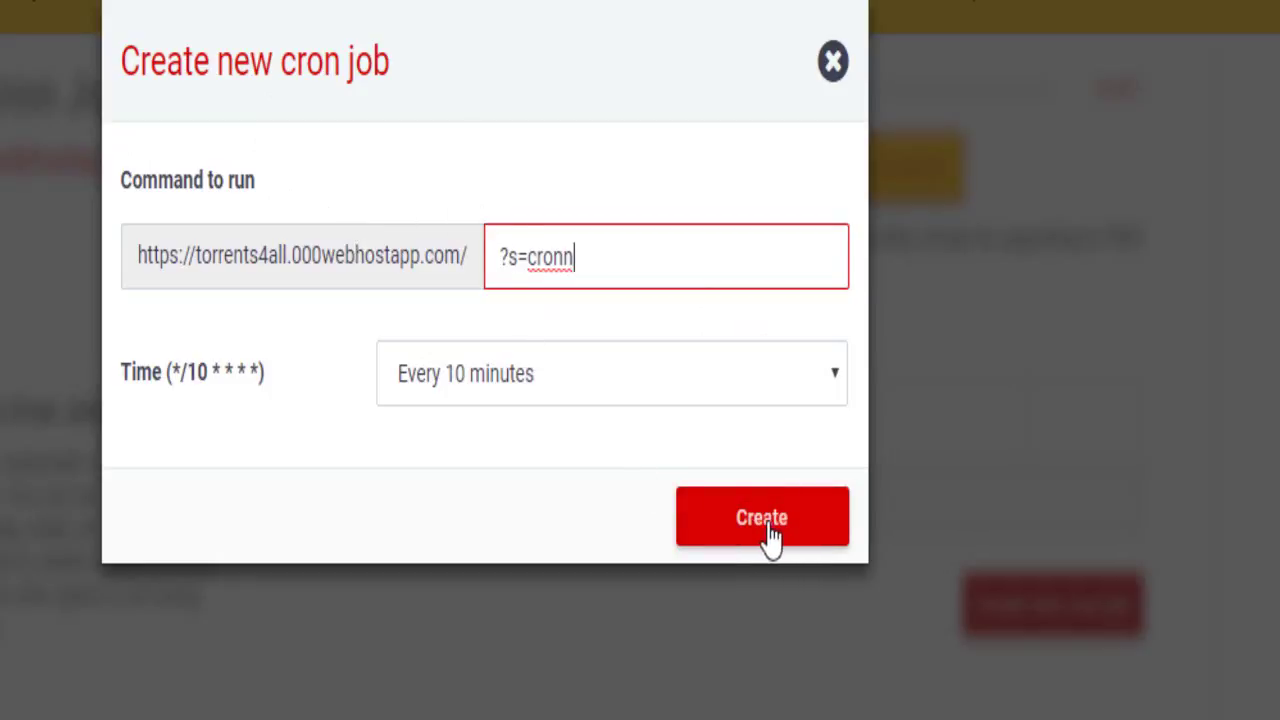
Step: Replace the command text with the note "nesse caso aqui so pode de 10 em 10" and select the whole note
drag(614, 278, 478, 272)
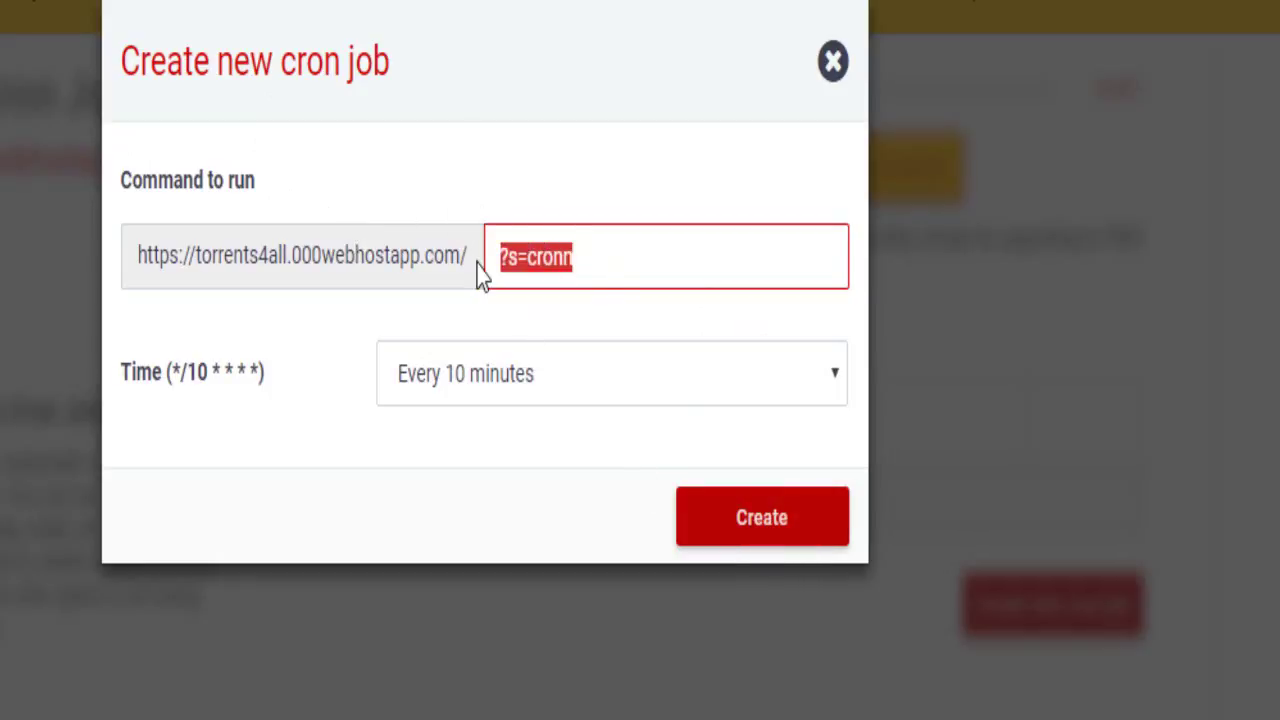
text(nes)
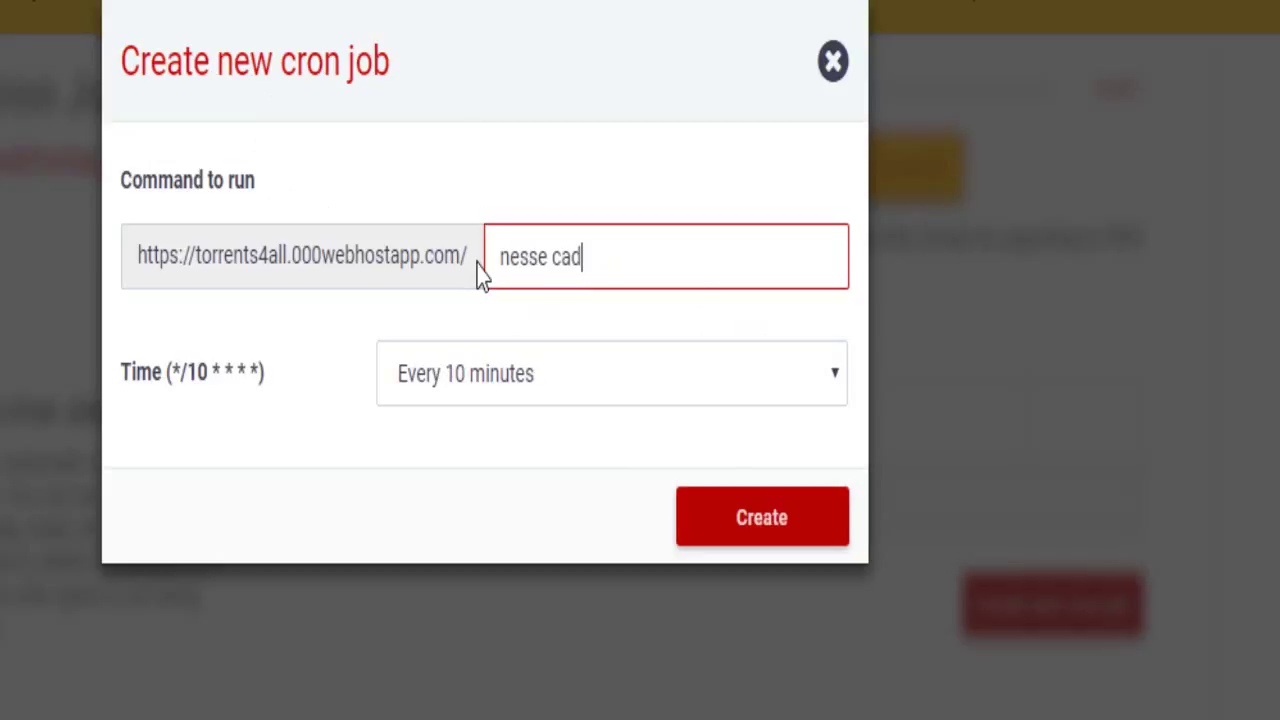
text(se caso aqui)
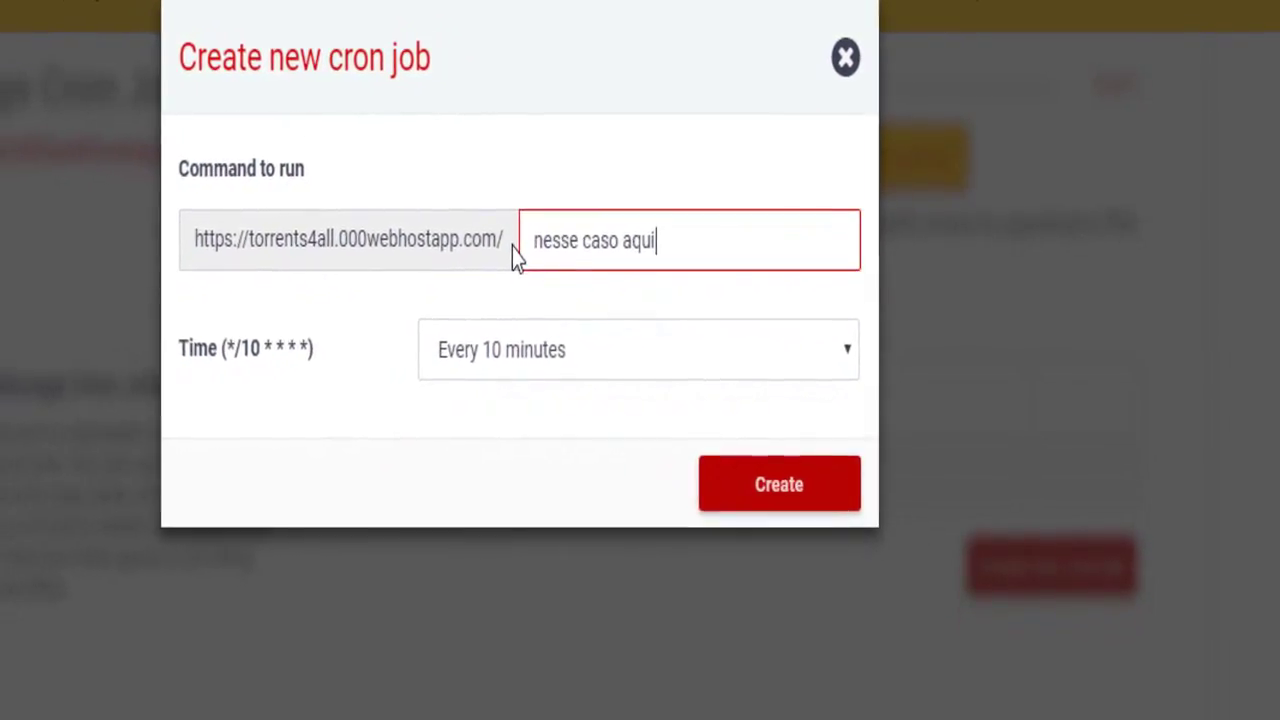
text( so pode d)
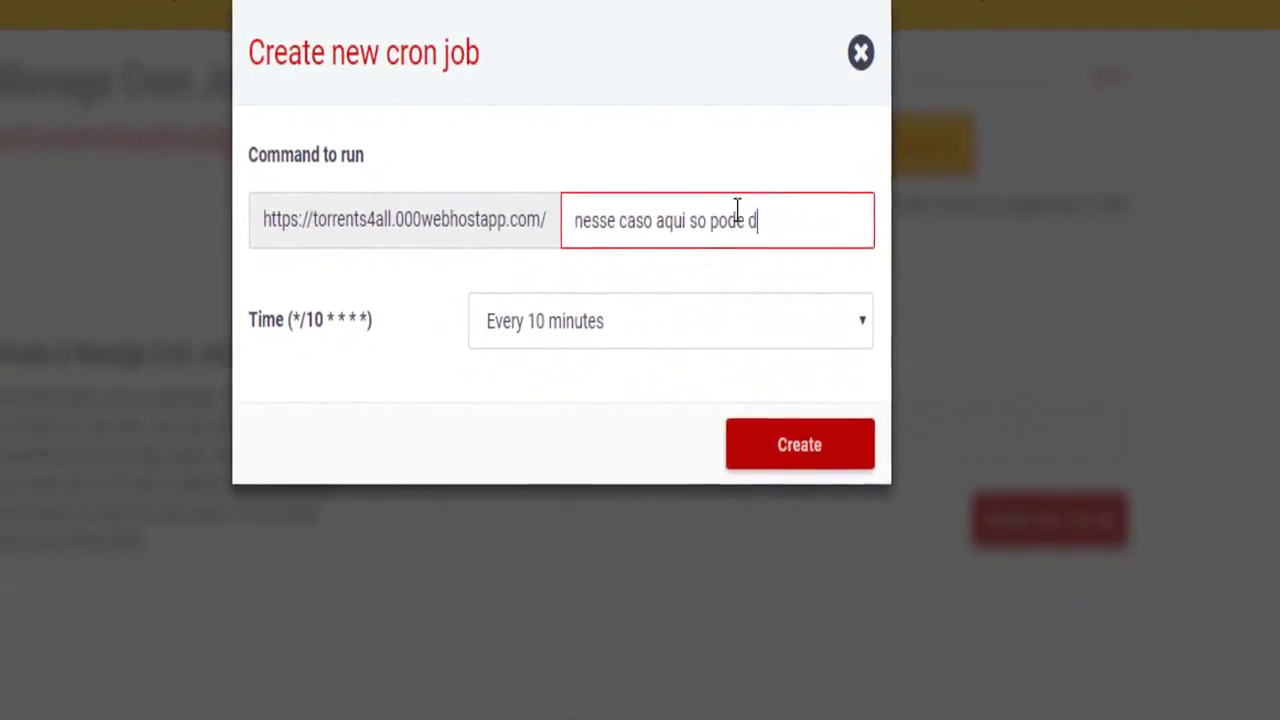
text(e 10 em 19)
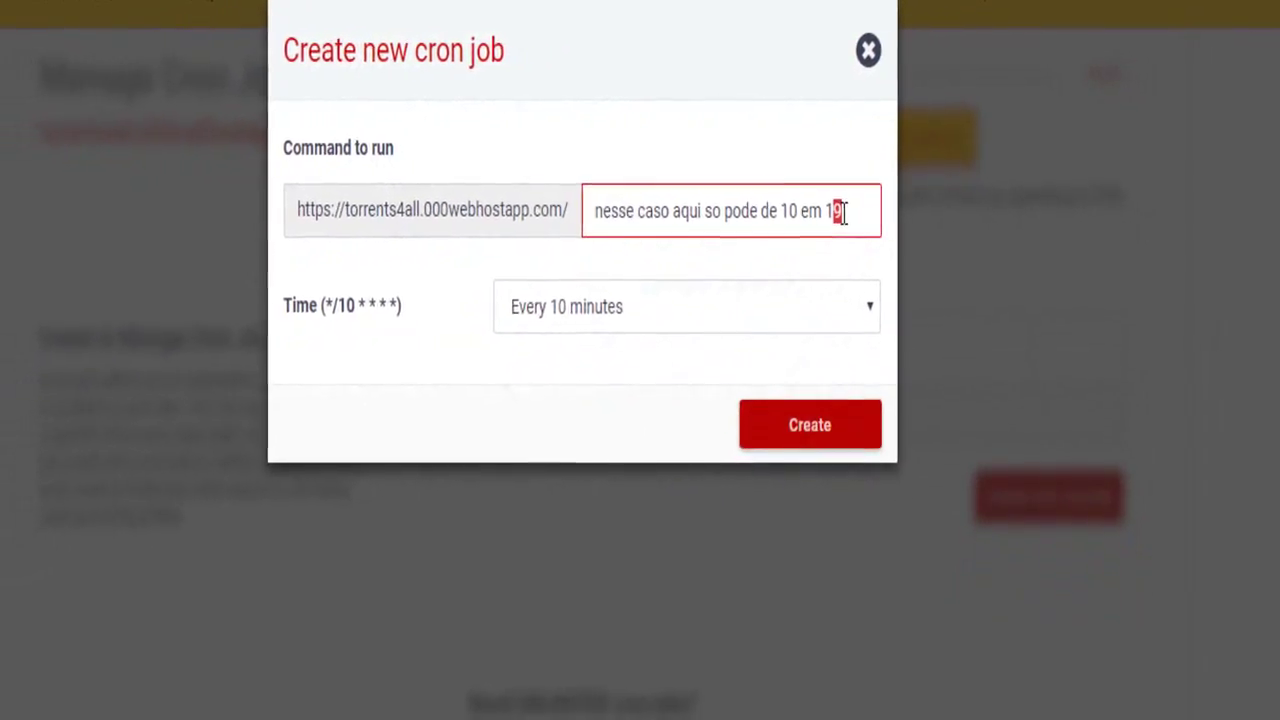
key(BackSpace)
text(0)
key(ctrl+a)
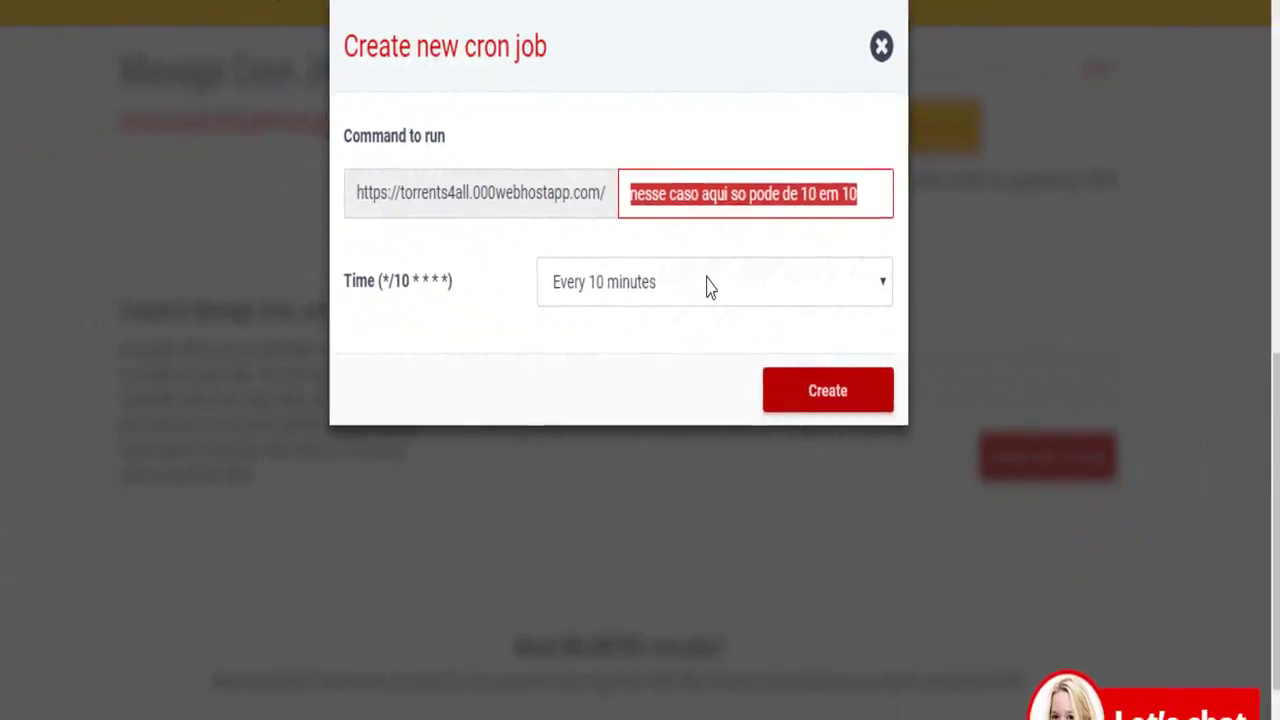